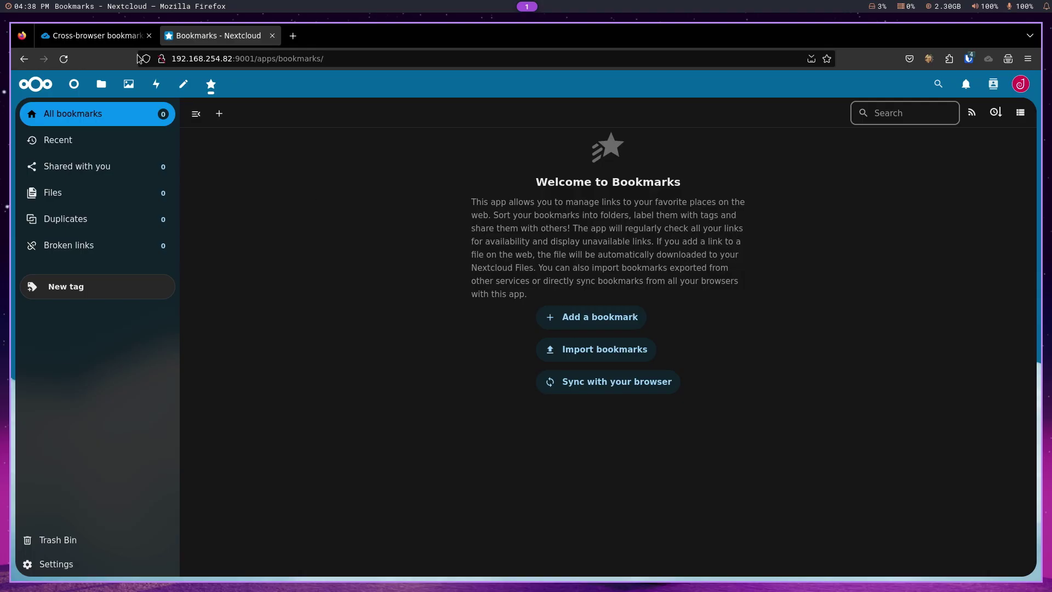
# Step: Browse the Floccus website, then return to Nextcloud Bookmarks and start a new Floccus profile
pyautogui.click(111, 40)
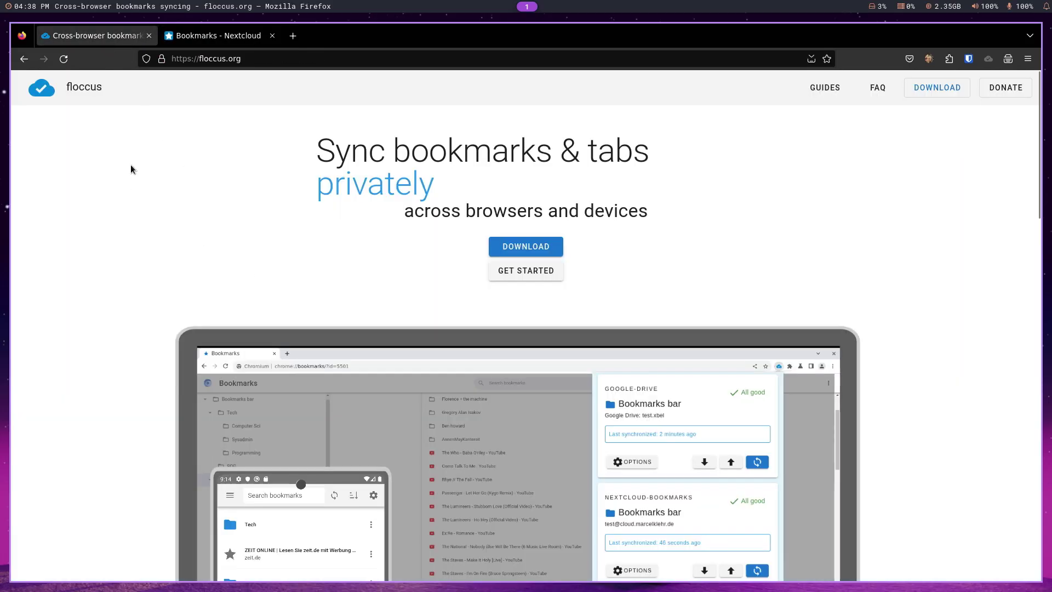
pyautogui.scroll(-5, 357, 252)
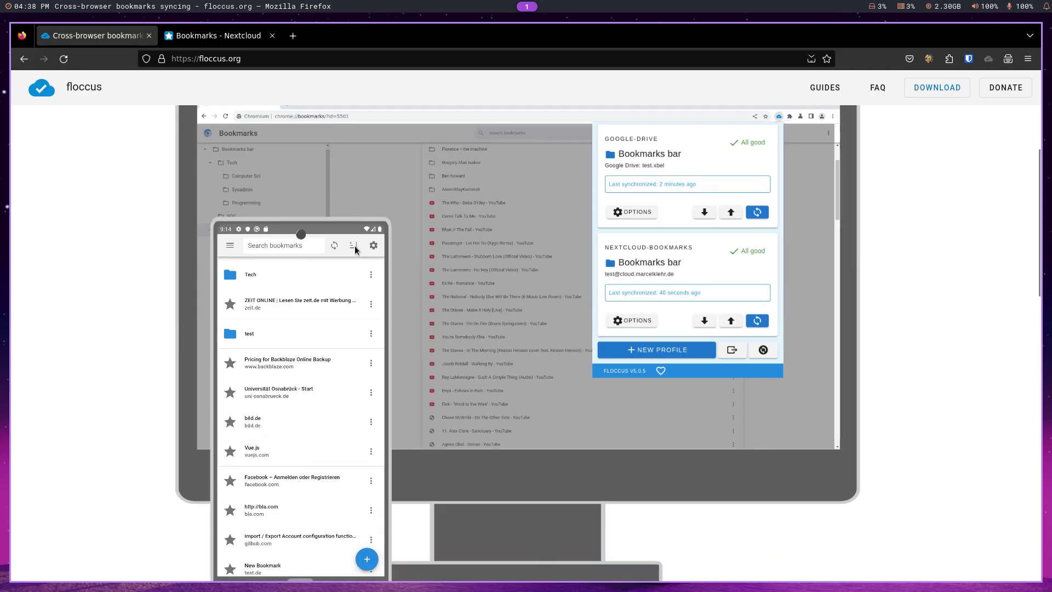
pyautogui.click(230, 36)
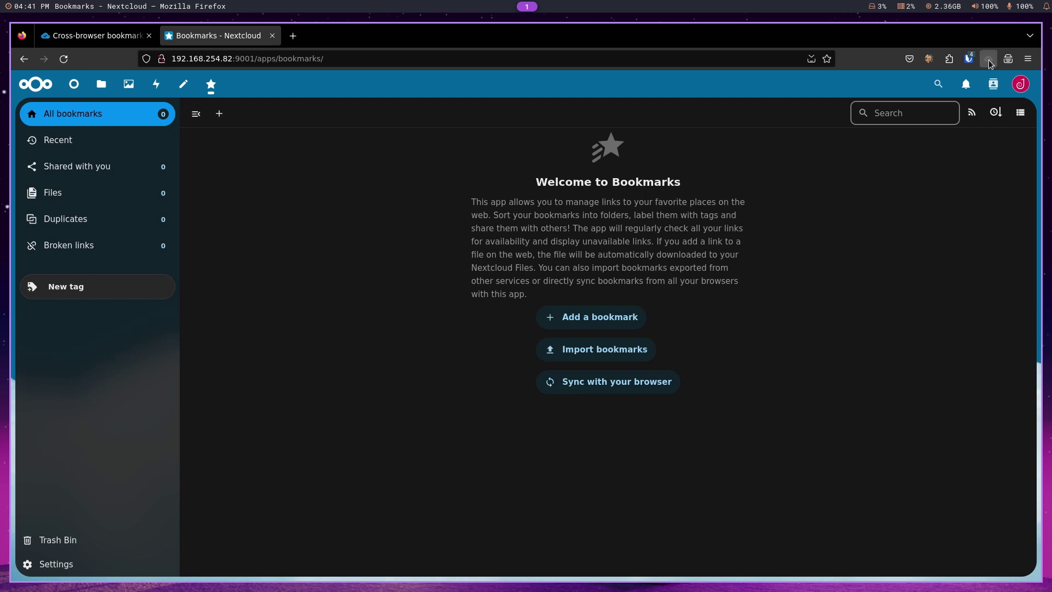
pyautogui.click(989, 59)
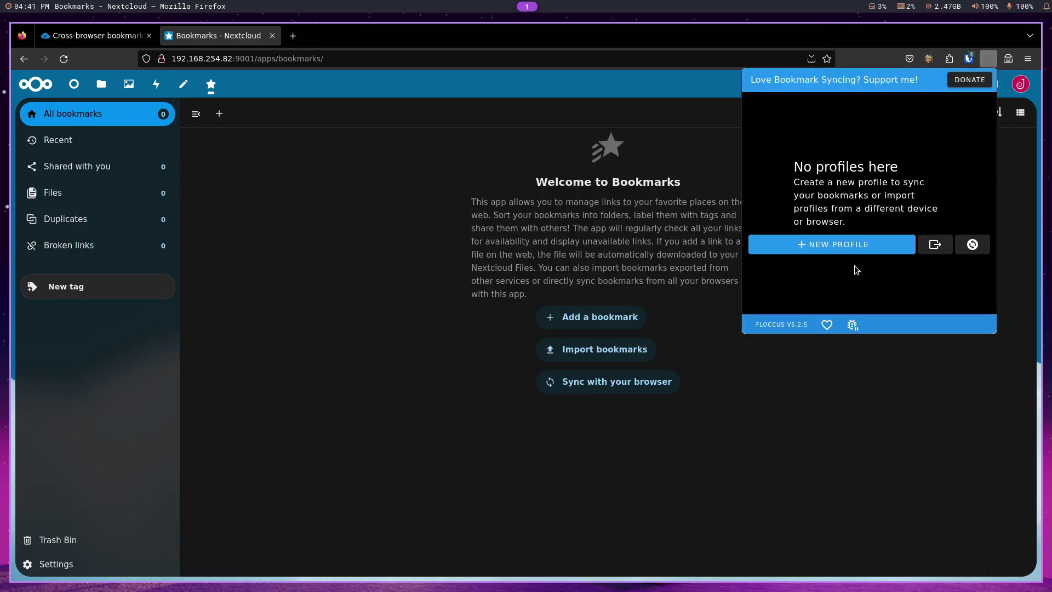
pyautogui.click(841, 246)
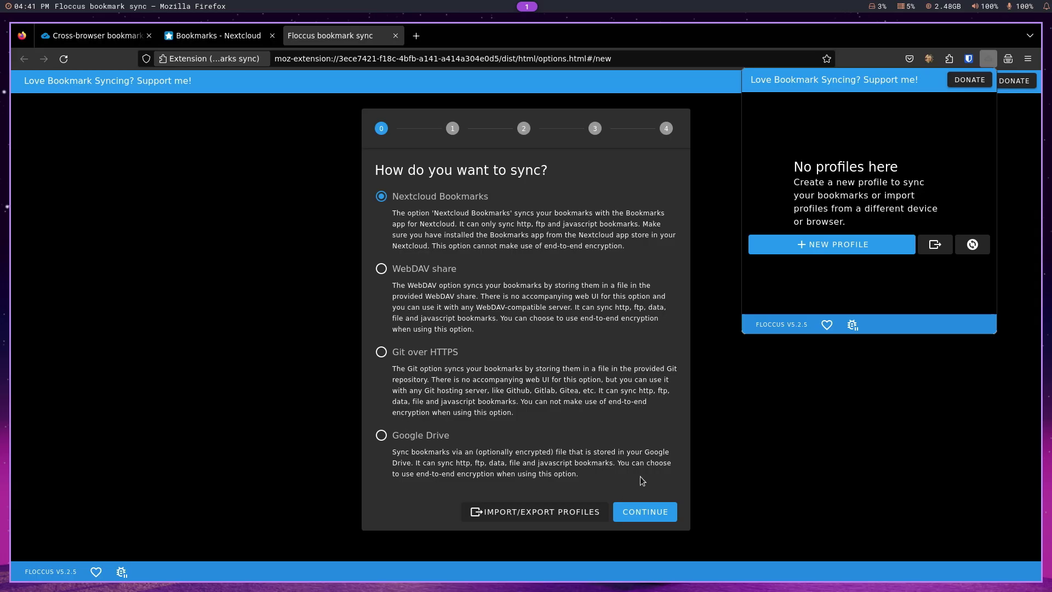
# Step: Keep Nextcloud Bookmarks as the sync method and label the profile 'Nextcloud'
pyautogui.click(650, 518)
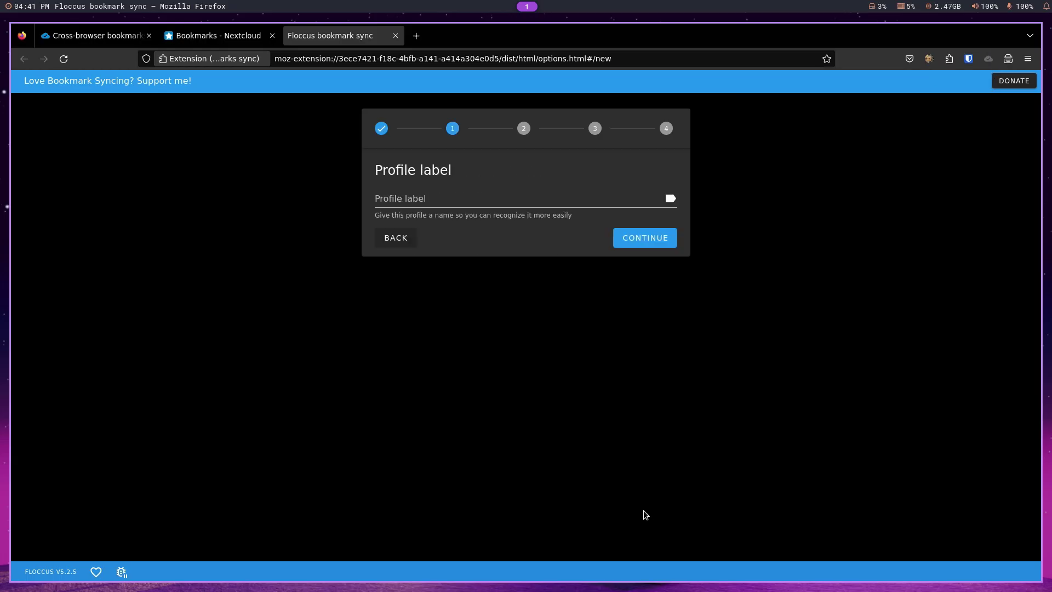
pyautogui.click(458, 199)
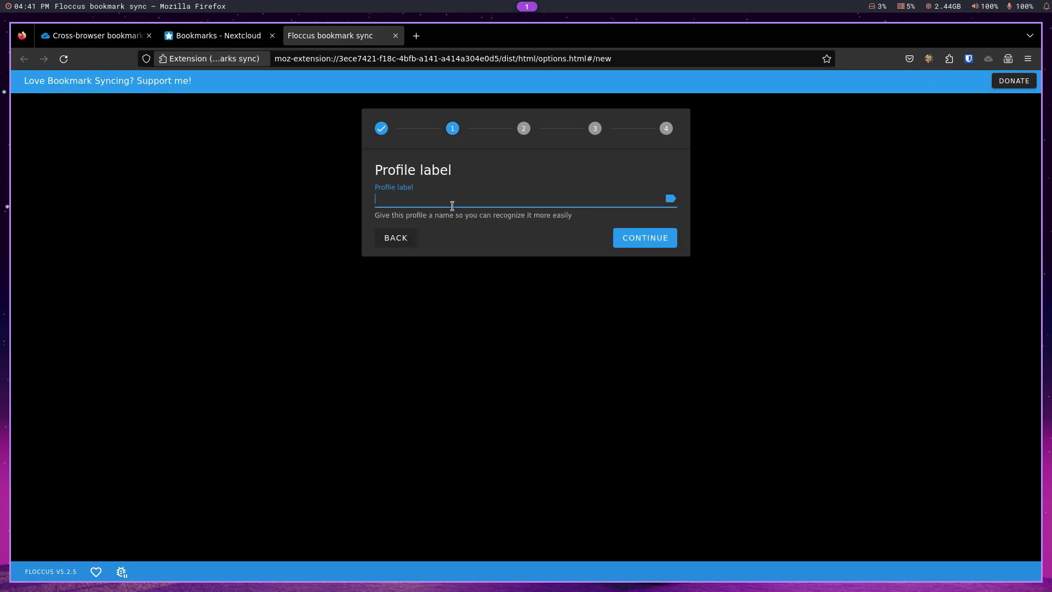
pyautogui.write('Nexty')
pyautogui.press('BackSpace')
pyautogui.write('cloud')
pyautogui.click(640, 240)
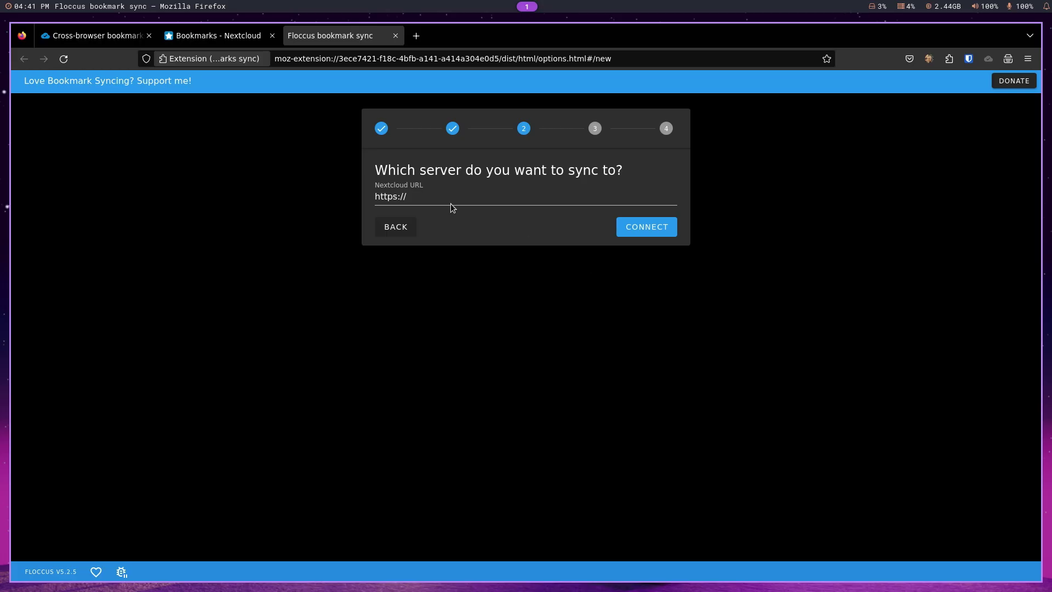
pyautogui.click(423, 197)
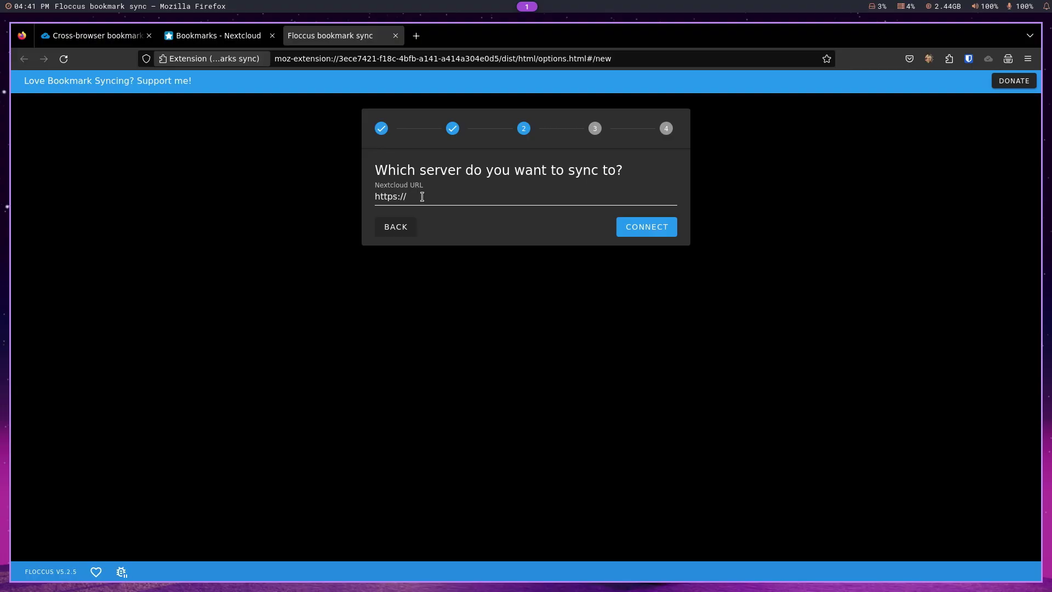
pyautogui.click(430, 193)
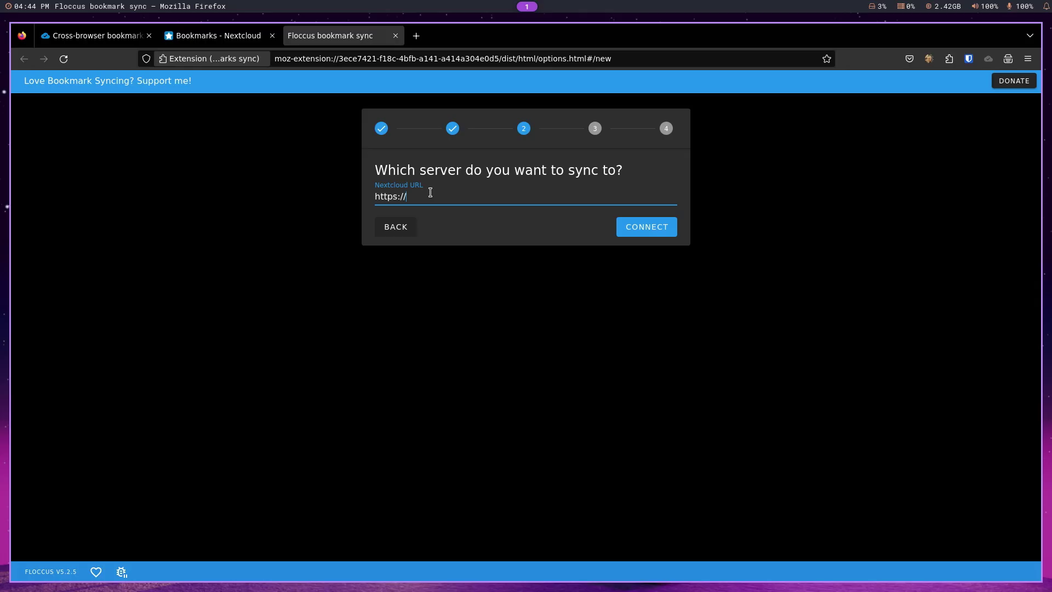
pyautogui.press('BackSpace')
pyautogui.press('BackSpace')
pyautogui.press('BackSpace')
pyautogui.press('BackSpace')
pyautogui.write('://192')
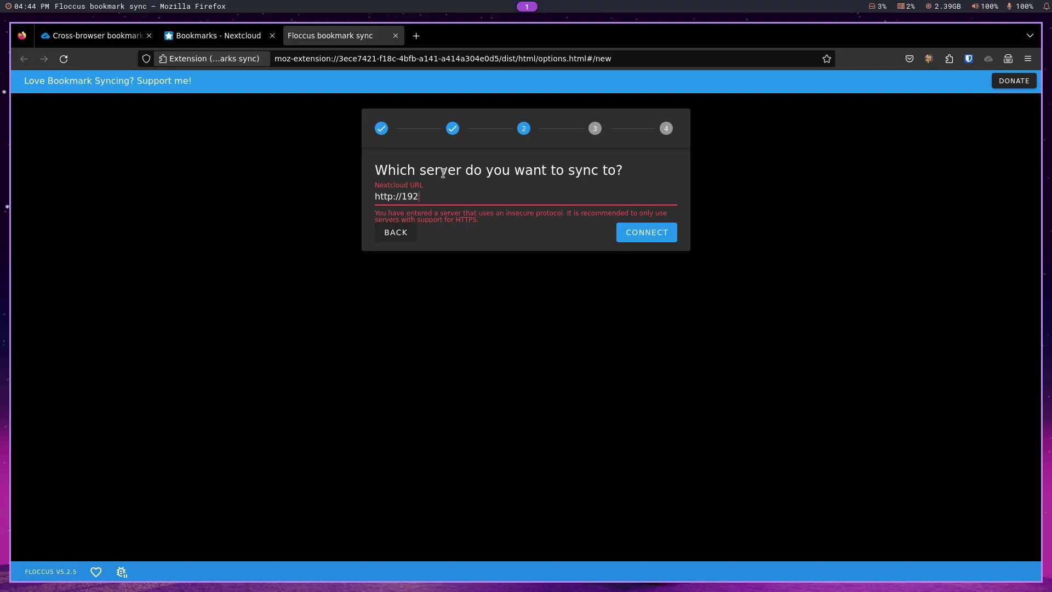
pyautogui.write('.168.254.82:9001')
pyautogui.click(646, 234)
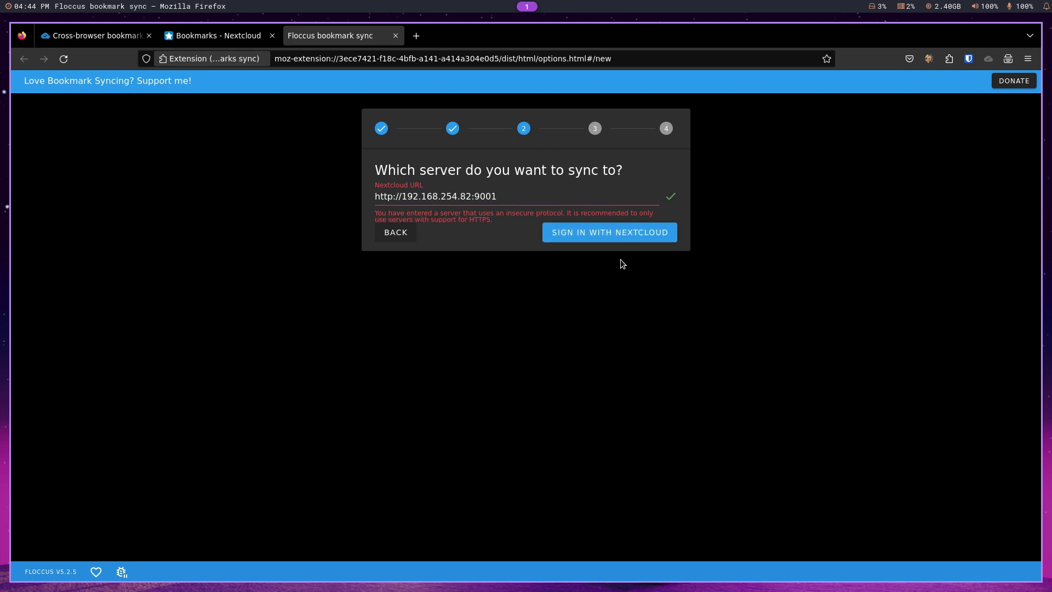
# Step: Sign in with Nextcloud, log in, and grant Floccus bookmarks sync access
pyautogui.click(606, 232)
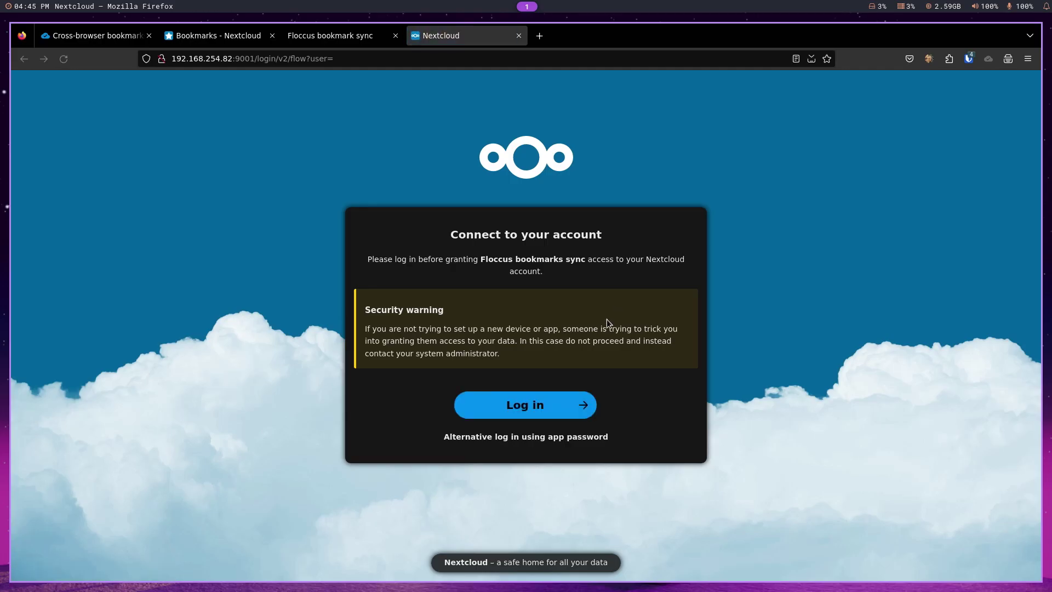
pyautogui.click(527, 410)
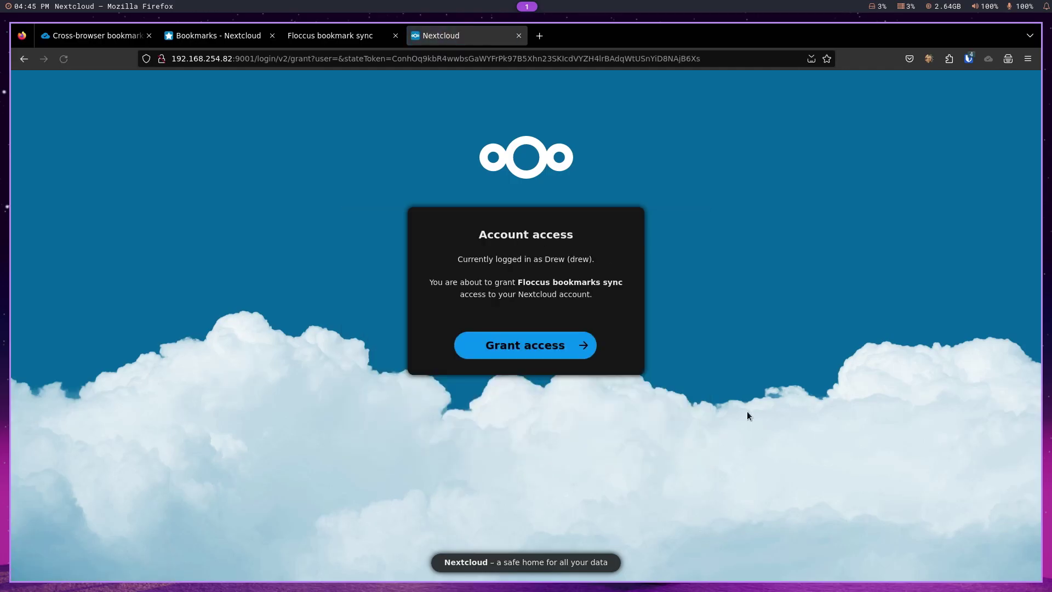
pyautogui.click(534, 351)
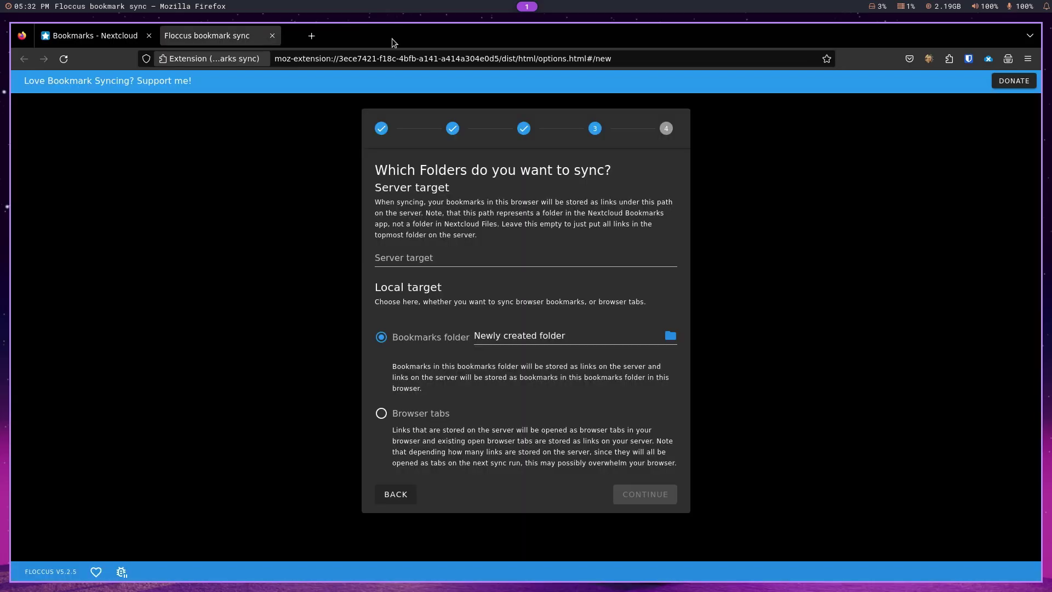
# Step: Close the login tab and choose /Bookmarks Toolbar/ as the local folder, leaving the server target empty
pyautogui.click(395, 36)
pyautogui.click(417, 261)
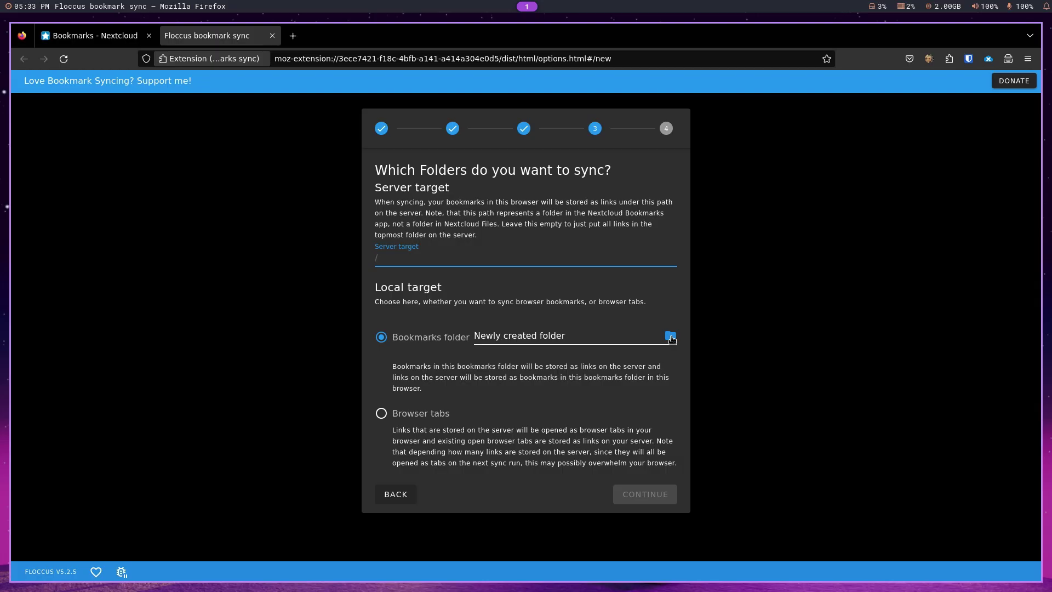
pyautogui.click(670, 337)
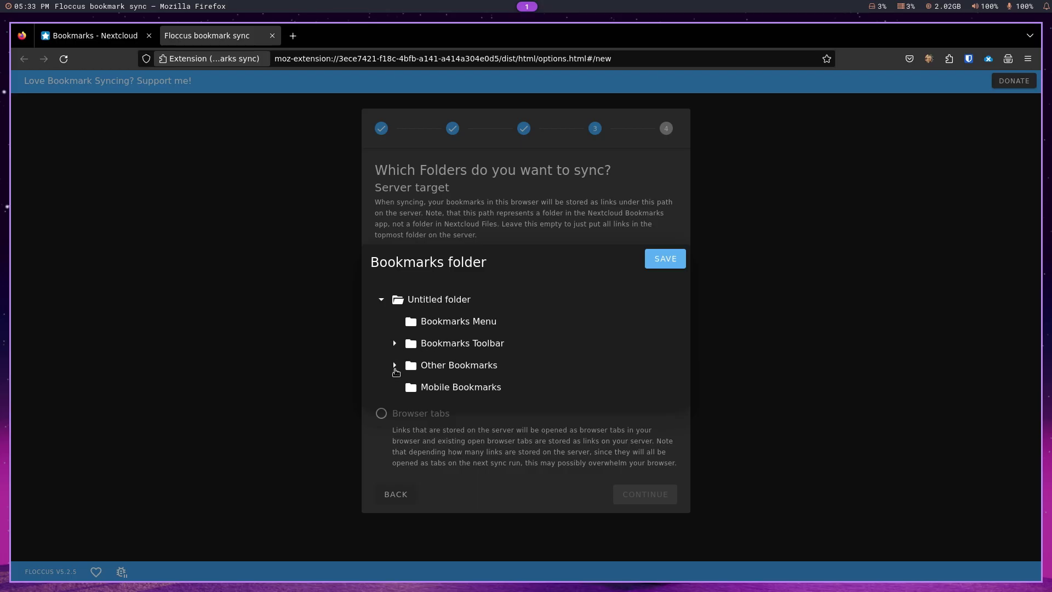
pyautogui.click(395, 368)
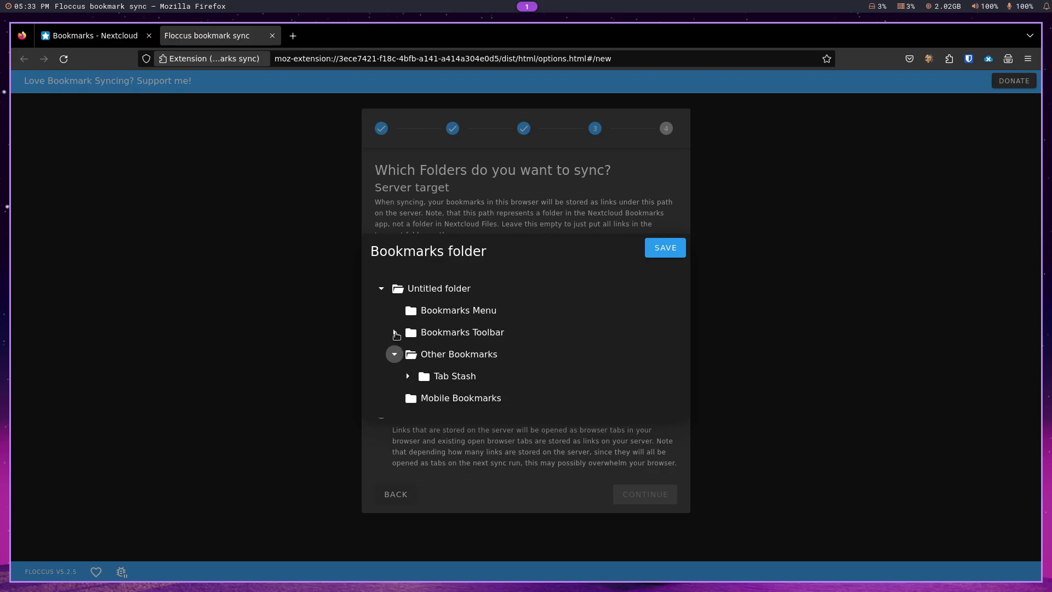
pyautogui.click(395, 332)
pyautogui.click(436, 280)
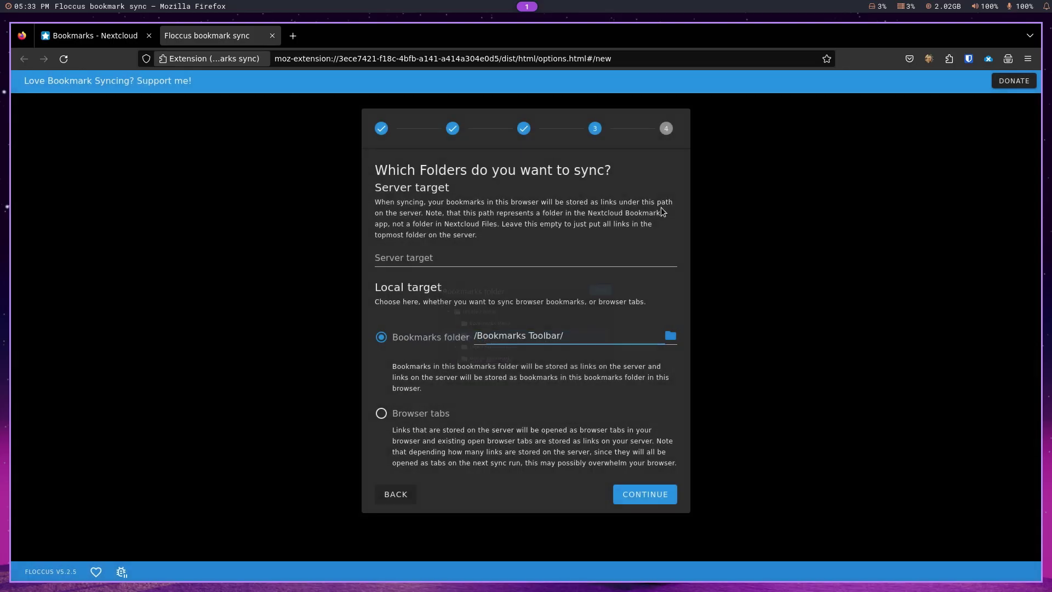
# Step: Accept the default sync behaviour settings and create the profile
pyautogui.click(651, 503)
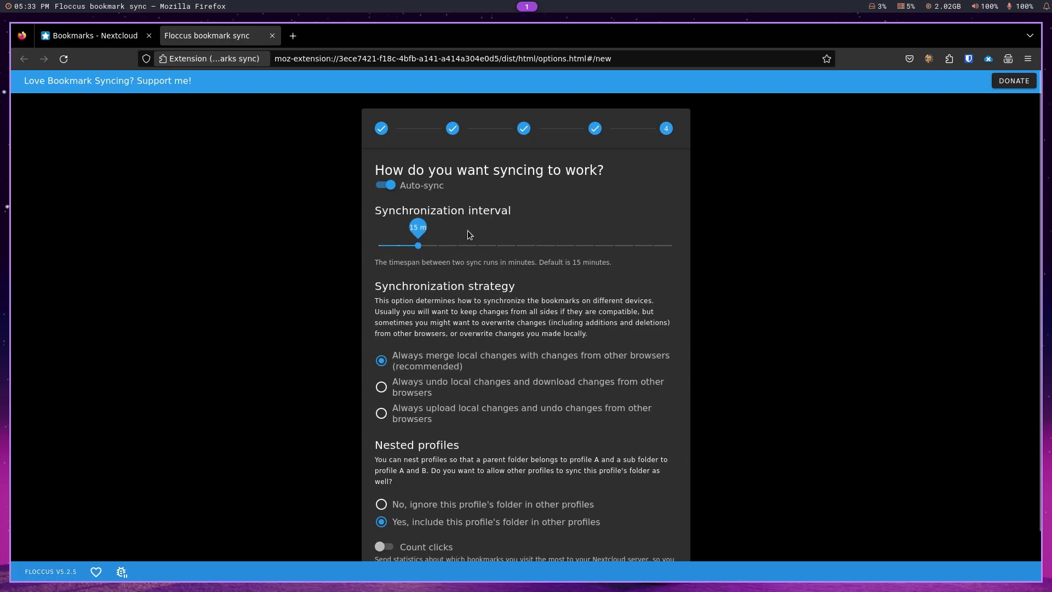
pyautogui.scroll(-2, 468, 230)
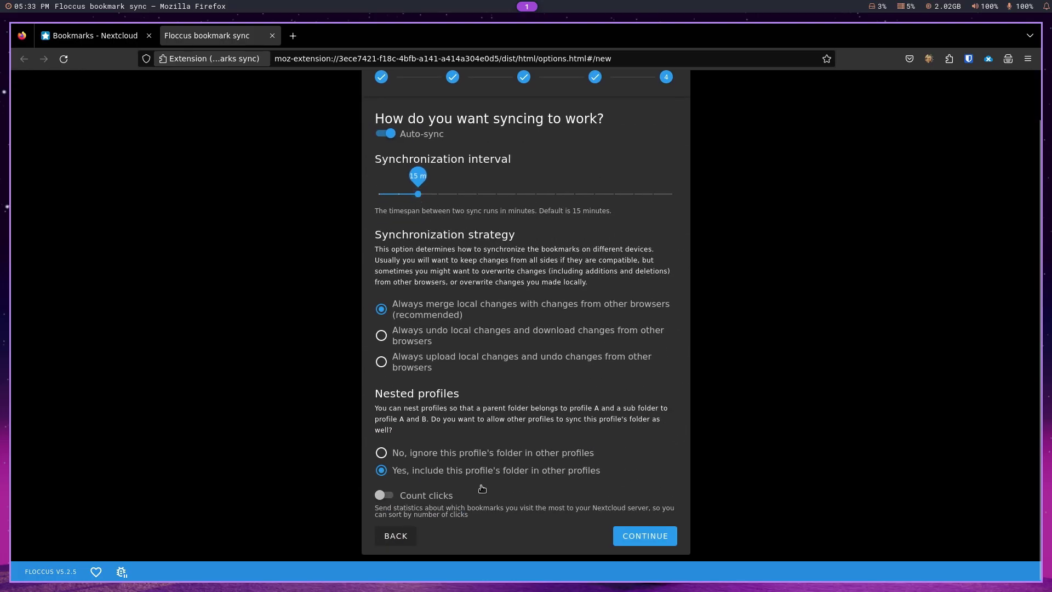
pyautogui.click(657, 535)
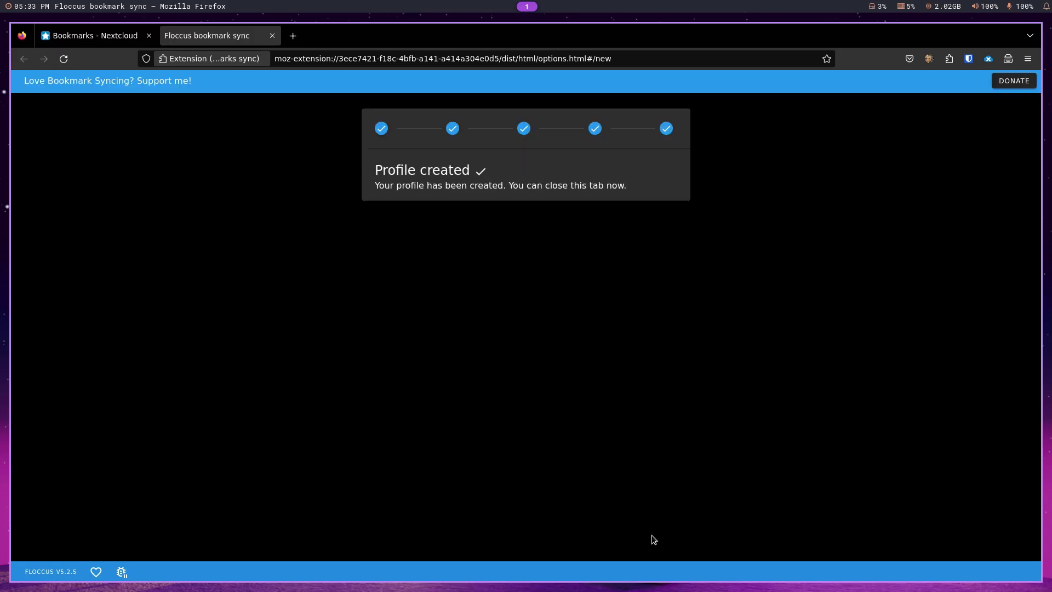
# Step: Run a first sync of the new profile and close the setup page
pyautogui.click(991, 59)
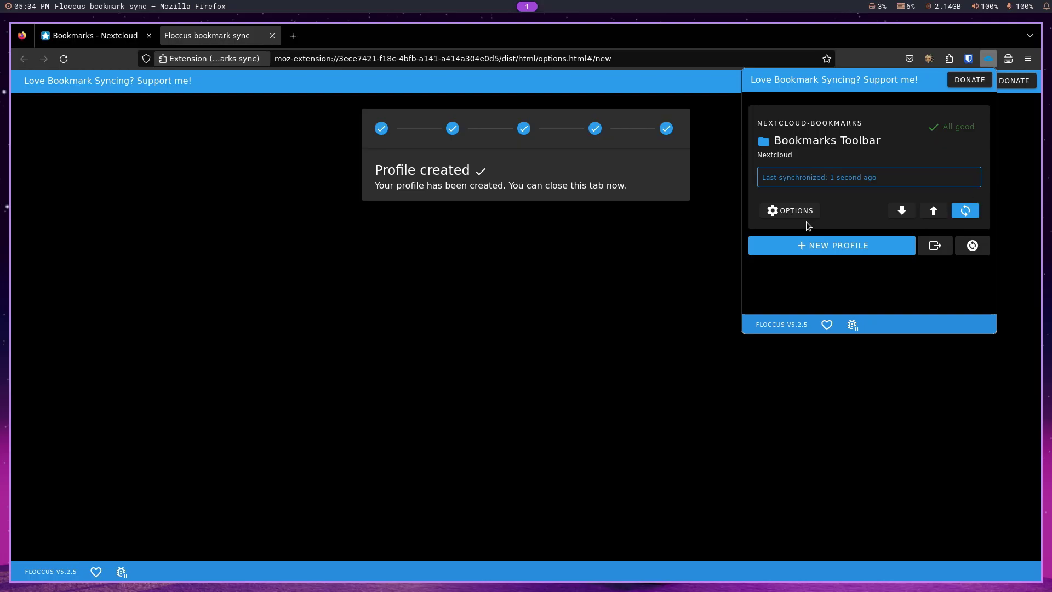
pyautogui.click(966, 211)
pyautogui.click(323, 124)
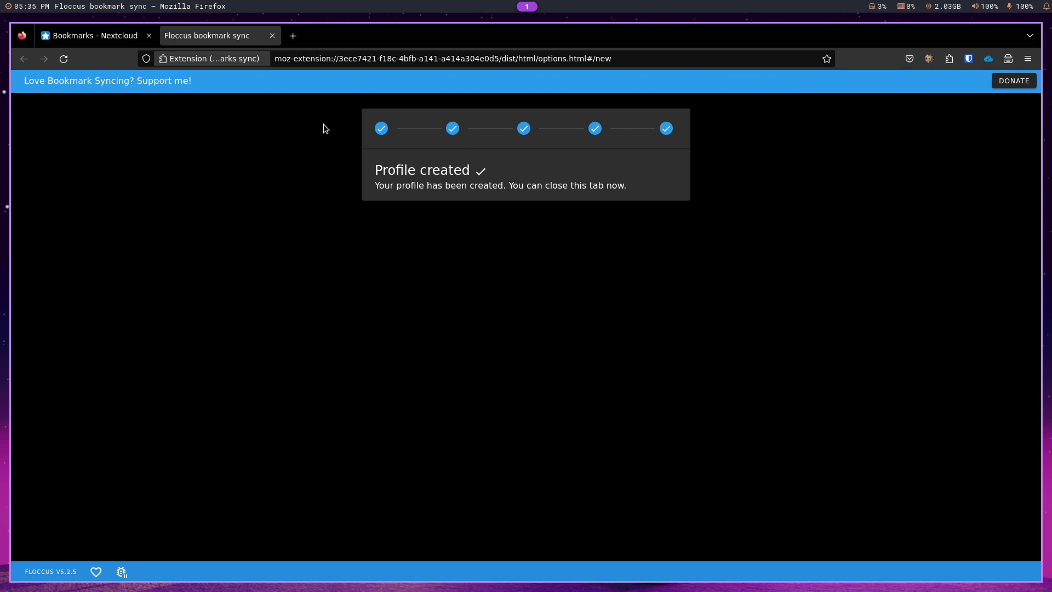
pyautogui.click(272, 36)
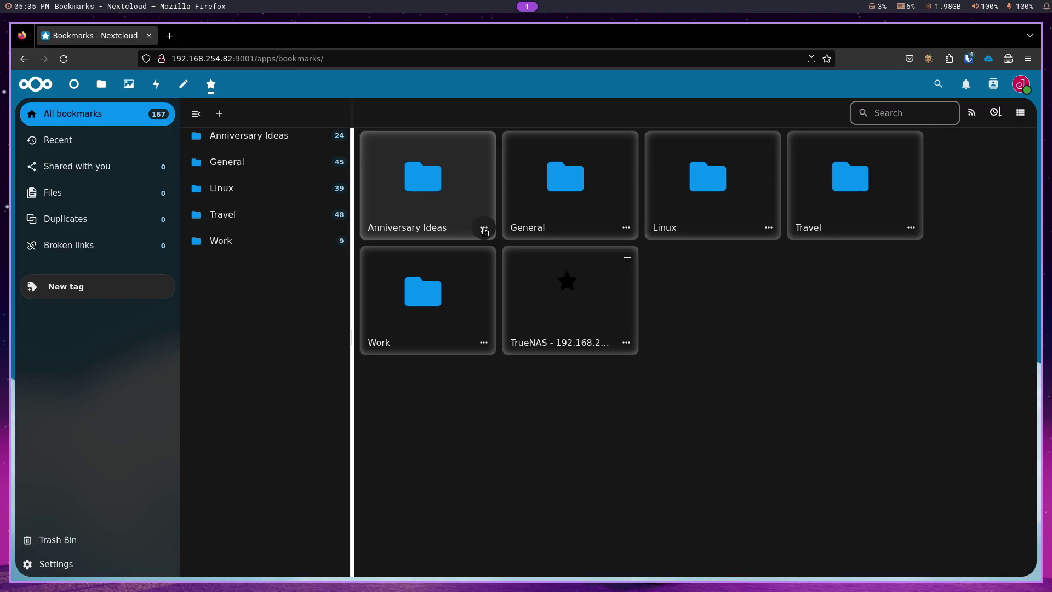
# Step: From the Anniversary Ideas actions menu, share the folder with the second user and close the sidebar
pyautogui.click(484, 228)
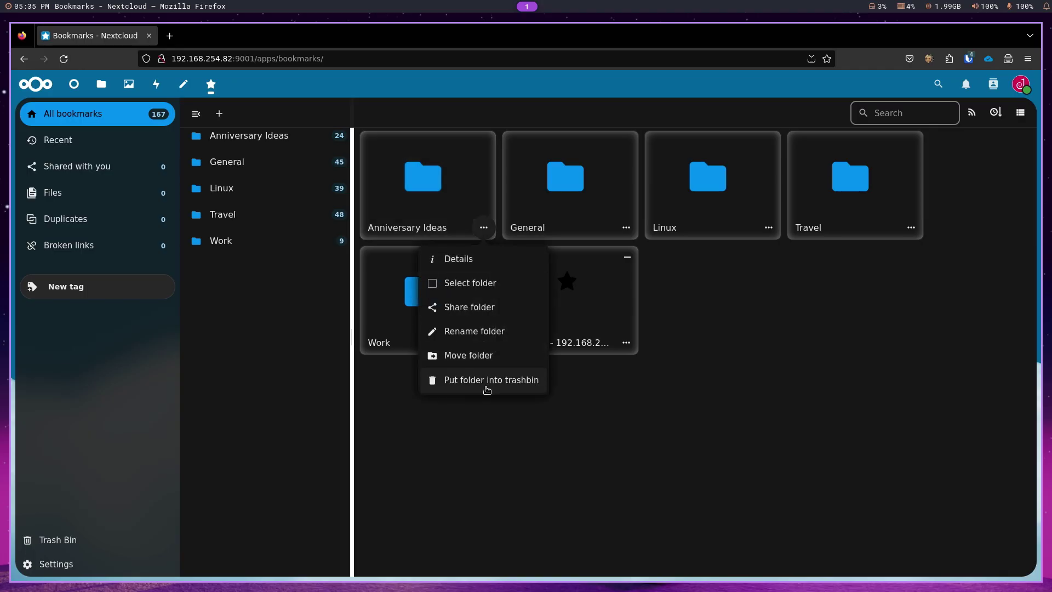
pyautogui.click(457, 307)
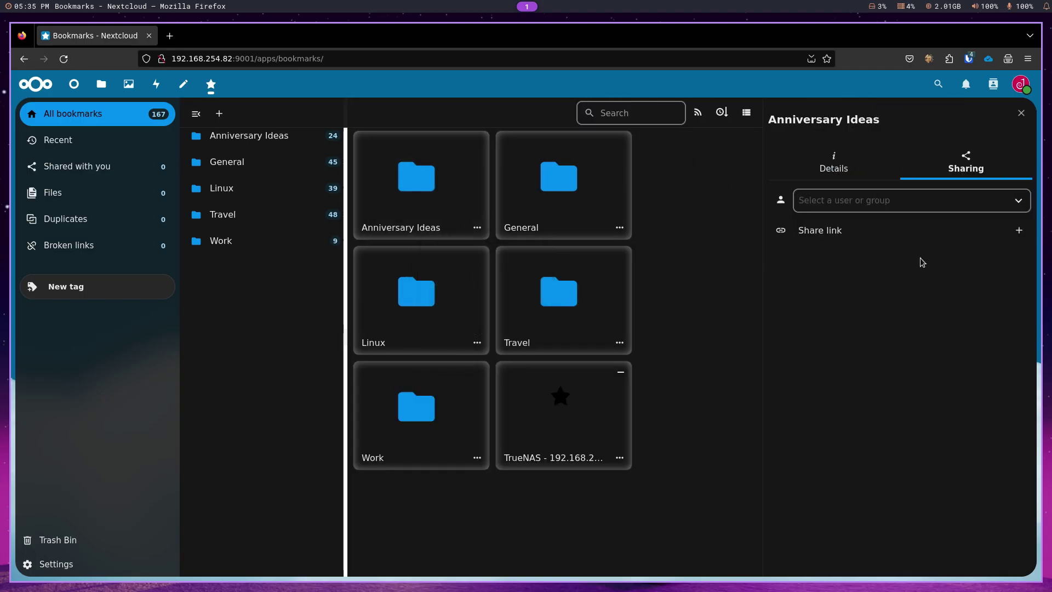
pyautogui.click(1024, 204)
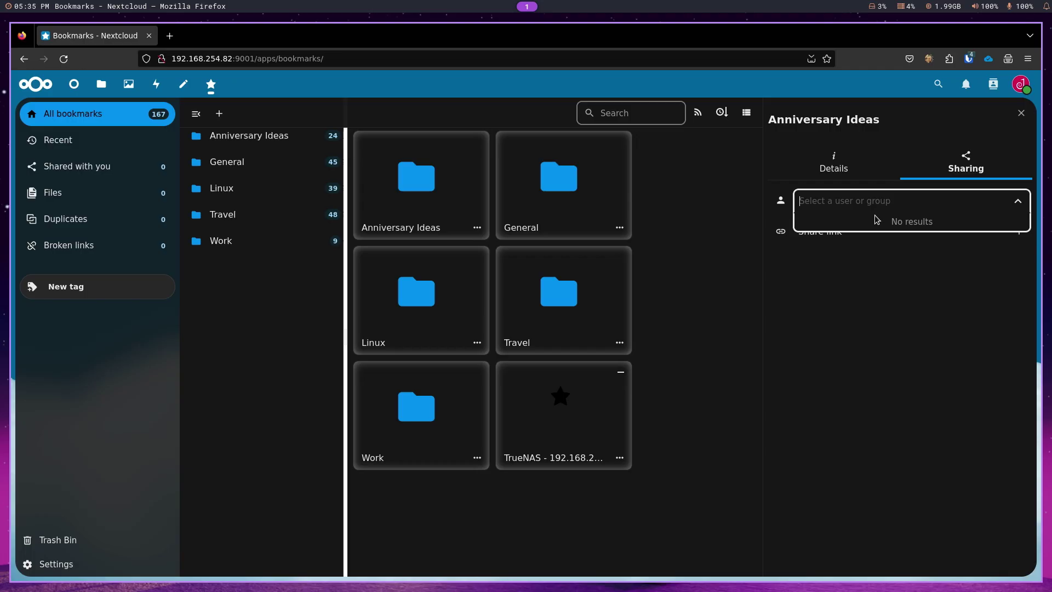
pyautogui.write('jag')
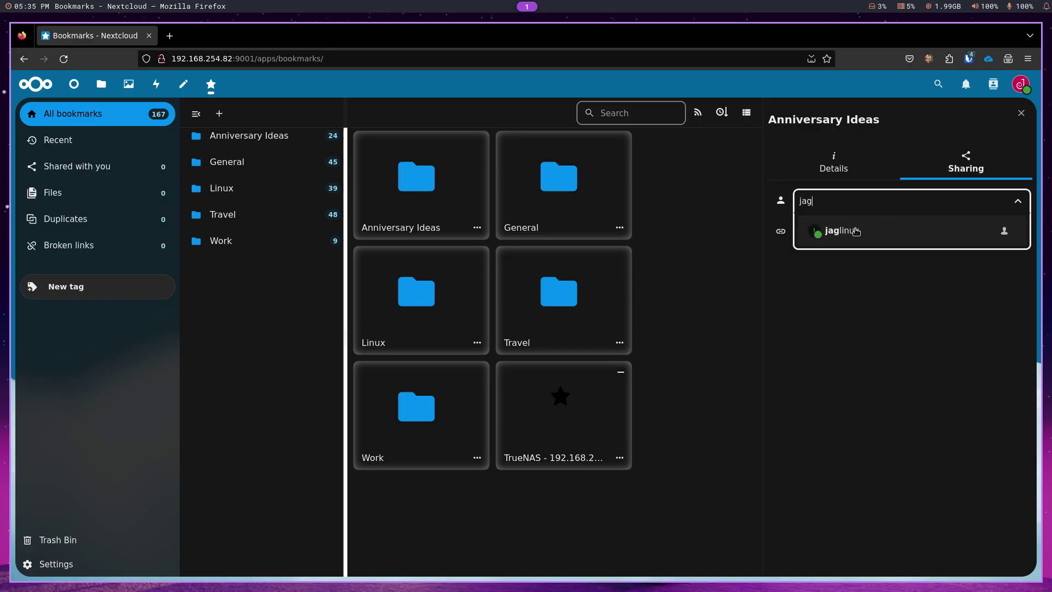
pyautogui.click(857, 232)
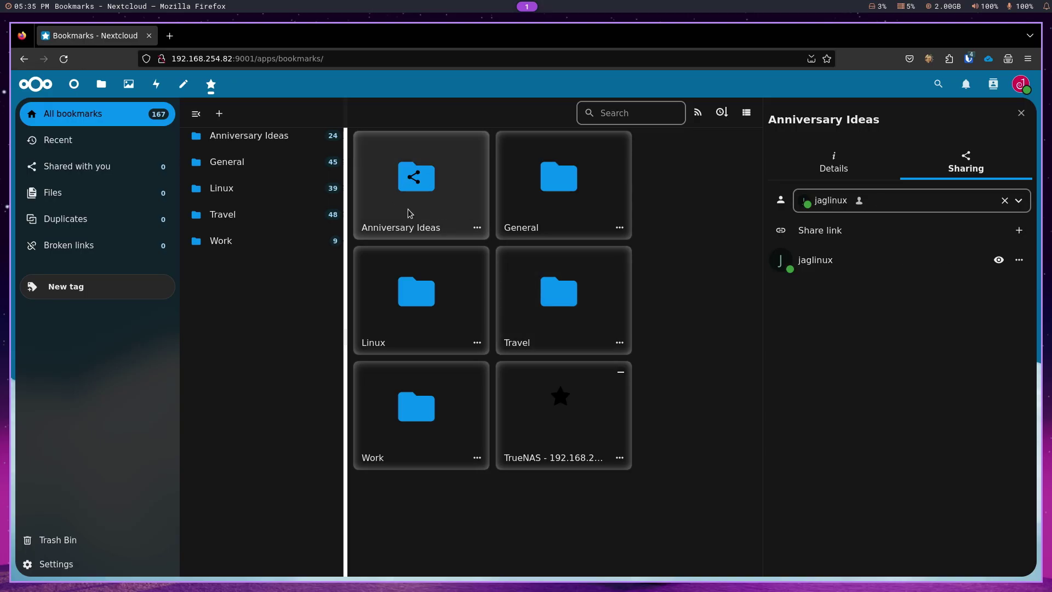
pyautogui.click(1024, 122)
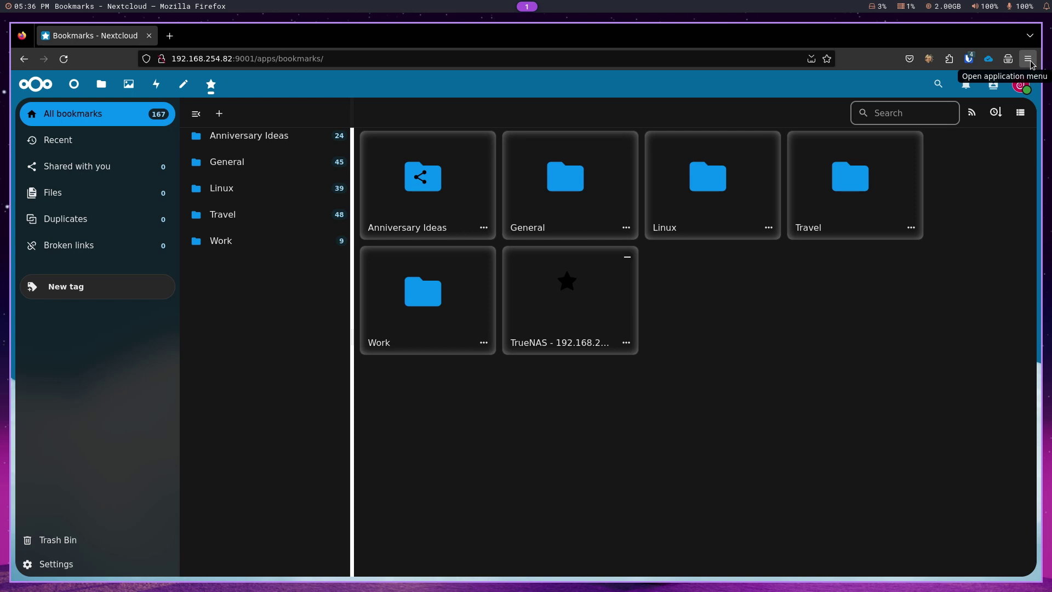
# Step: Log out and log back in as the second user using the saved login
pyautogui.click(1020, 86)
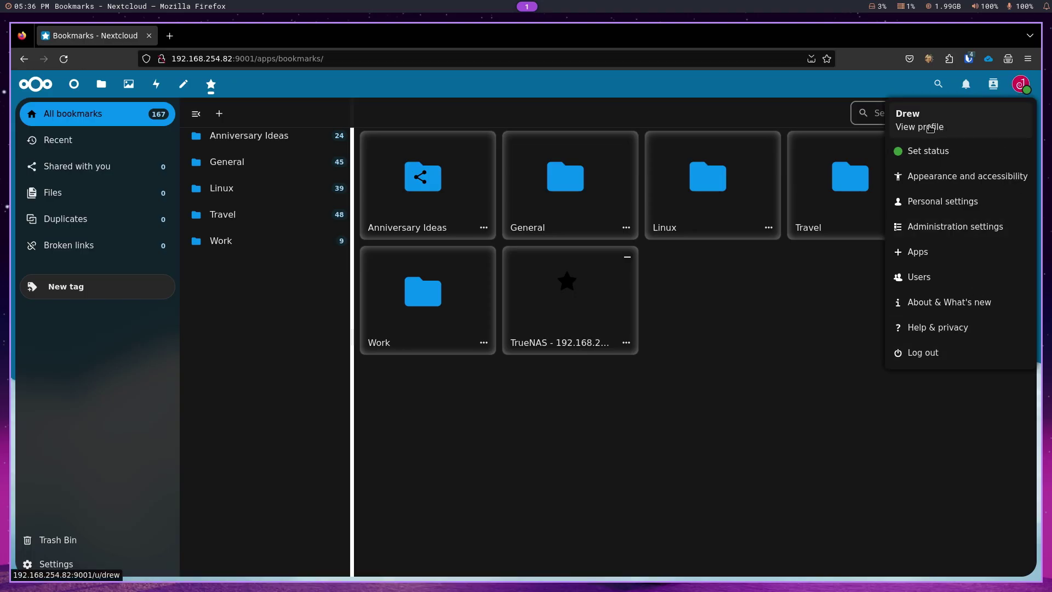
pyautogui.click(925, 353)
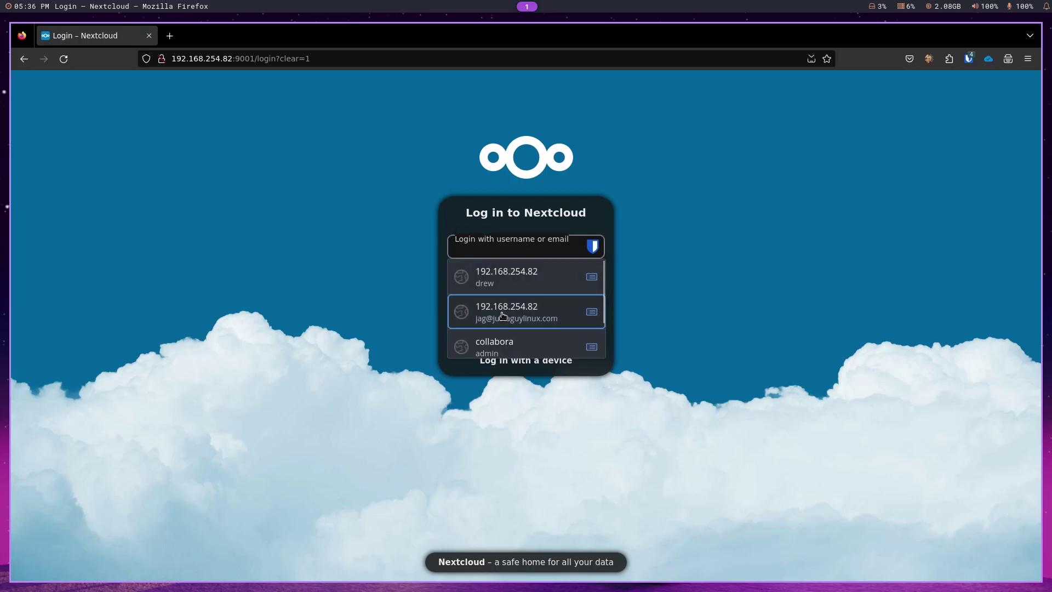
pyautogui.click(509, 305)
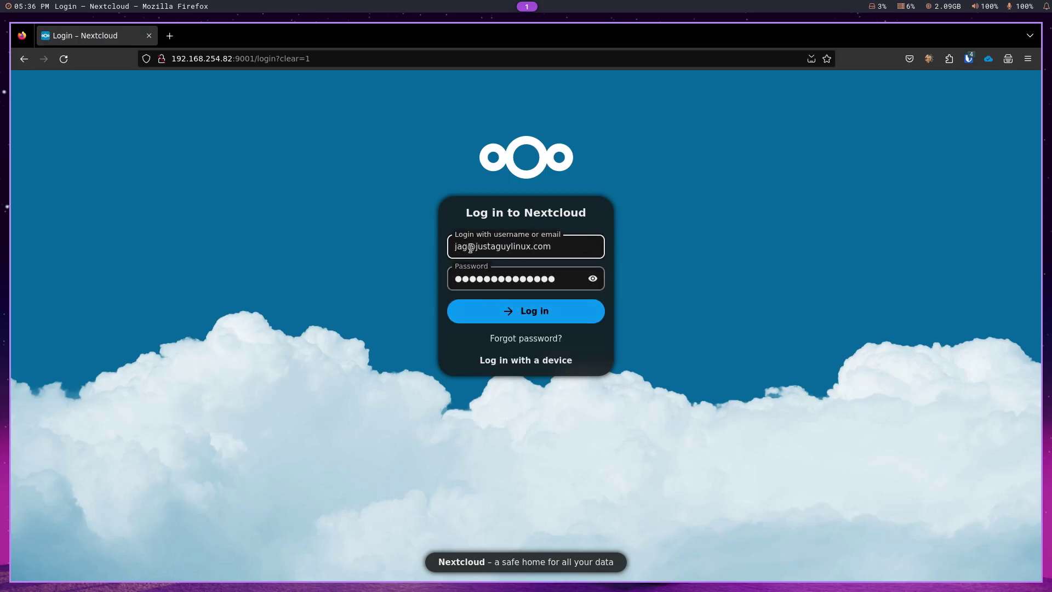
pyautogui.click(523, 319)
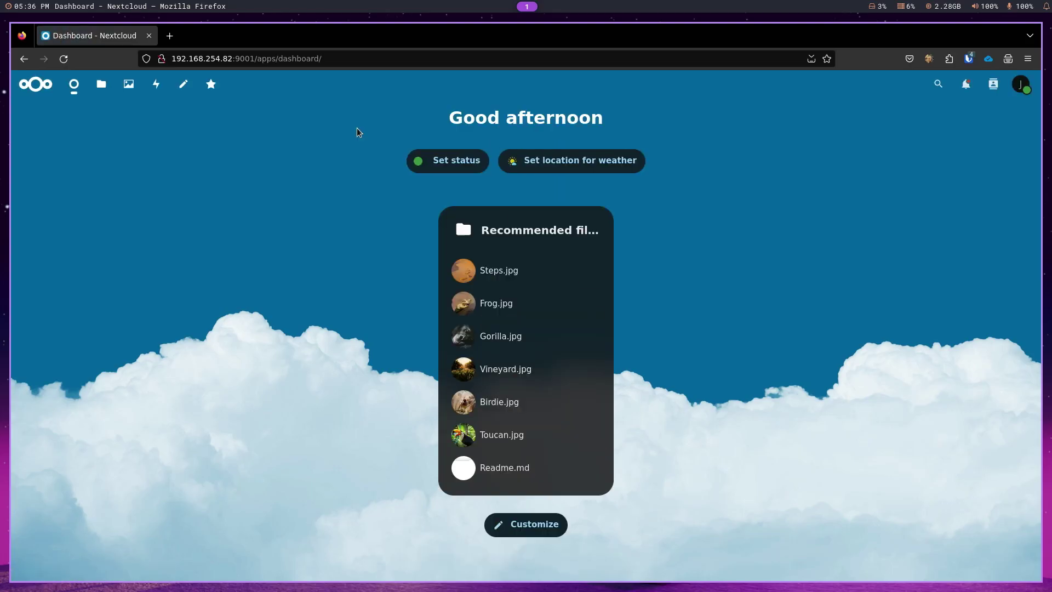
# Step: Open Bookmarks and share the two-bookmark folder with the original user, then close the sidebar
pyautogui.click(211, 85)
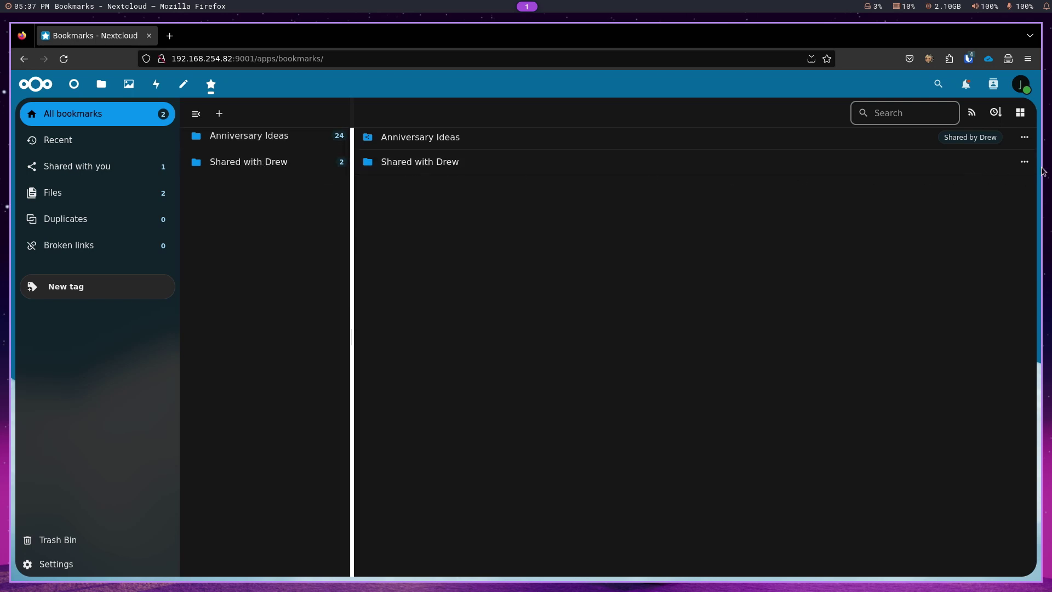
pyautogui.click(1024, 162)
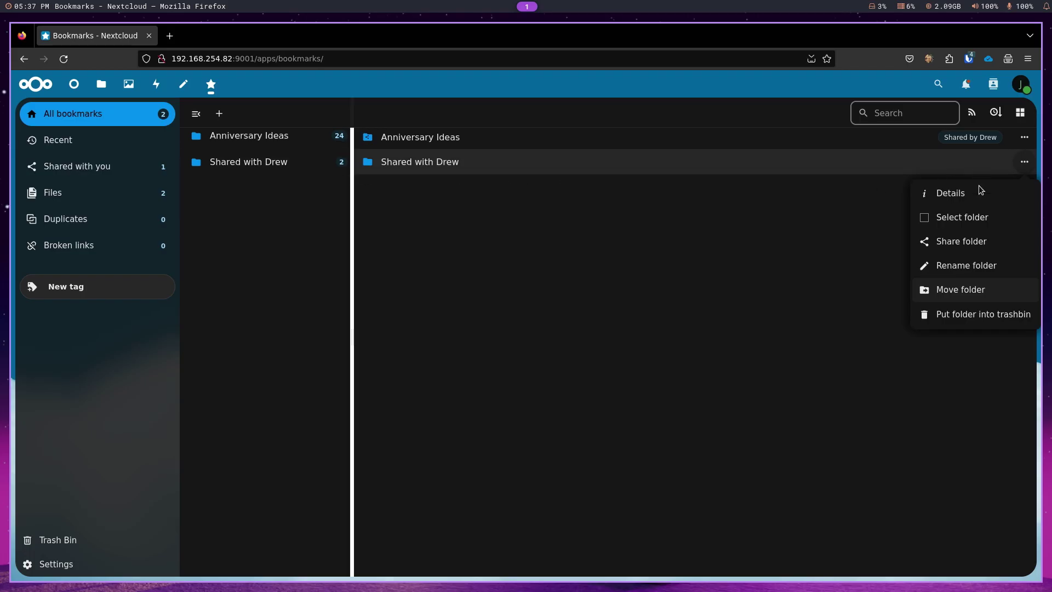
pyautogui.click(966, 242)
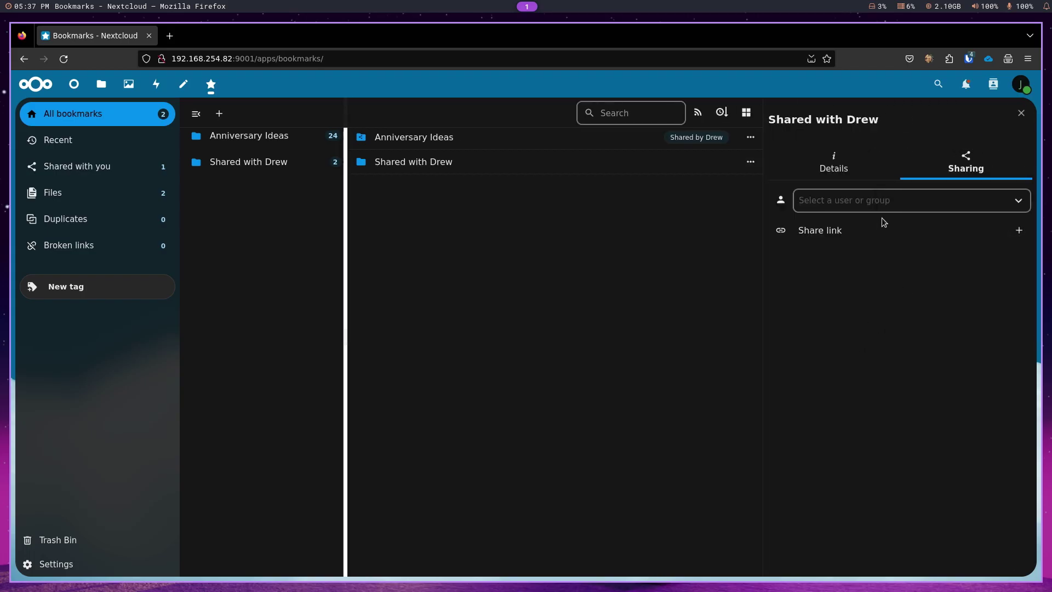
pyautogui.click(864, 207)
pyautogui.write('drew')
pyautogui.click(837, 233)
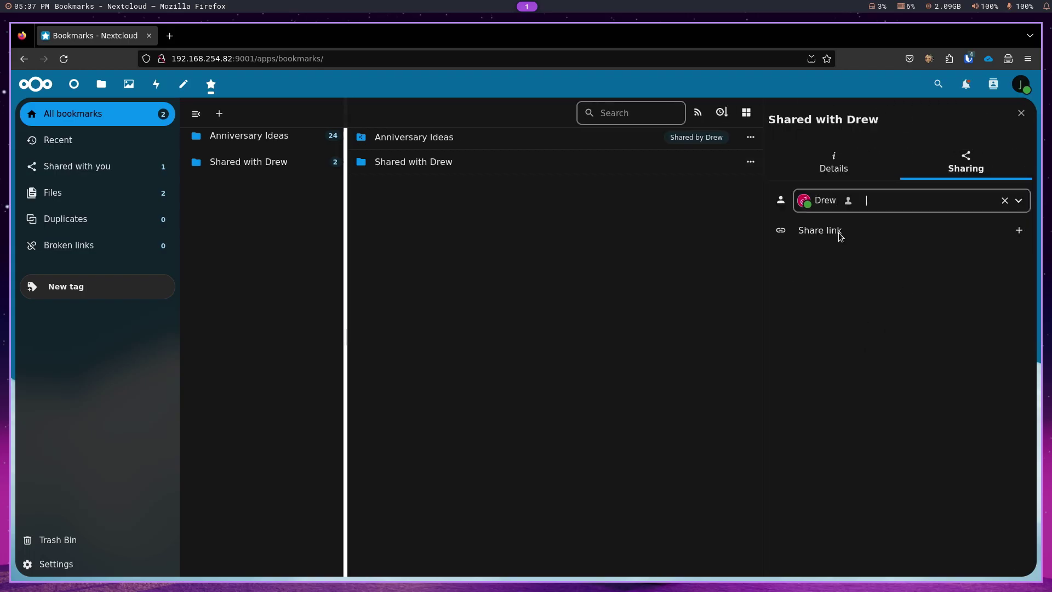
pyautogui.click(1022, 115)
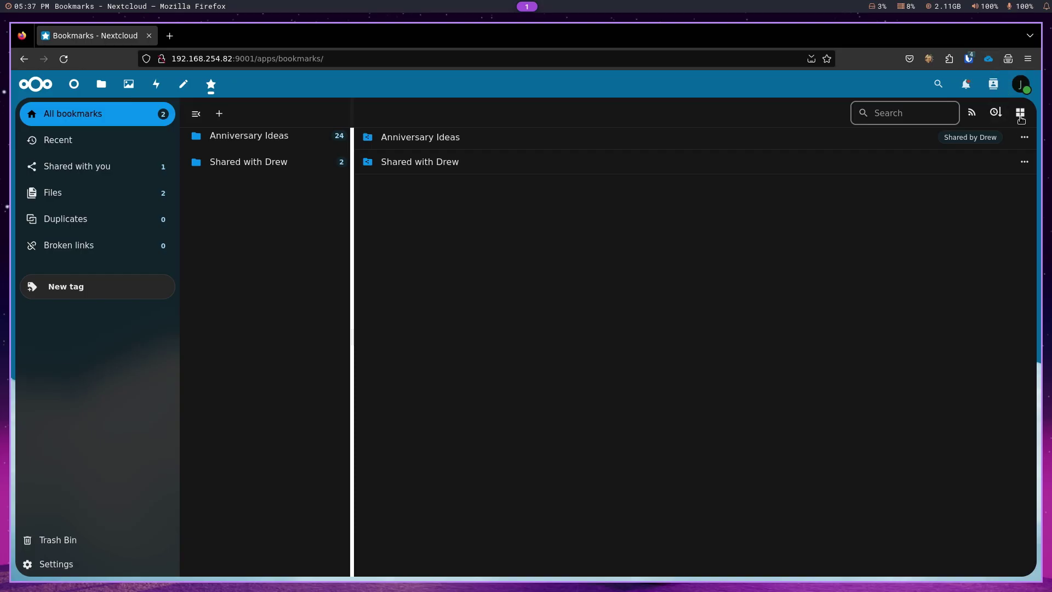
# Step: Log out of the second user's account and dismiss the saved-login suggestions
pyautogui.click(1019, 85)
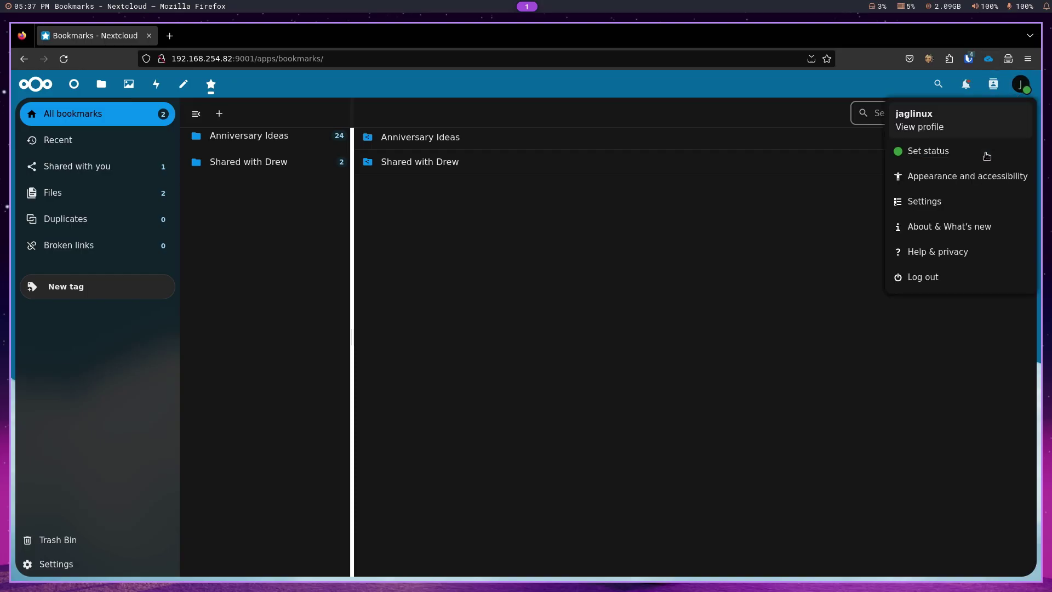
pyautogui.click(914, 276)
pyautogui.click(675, 276)
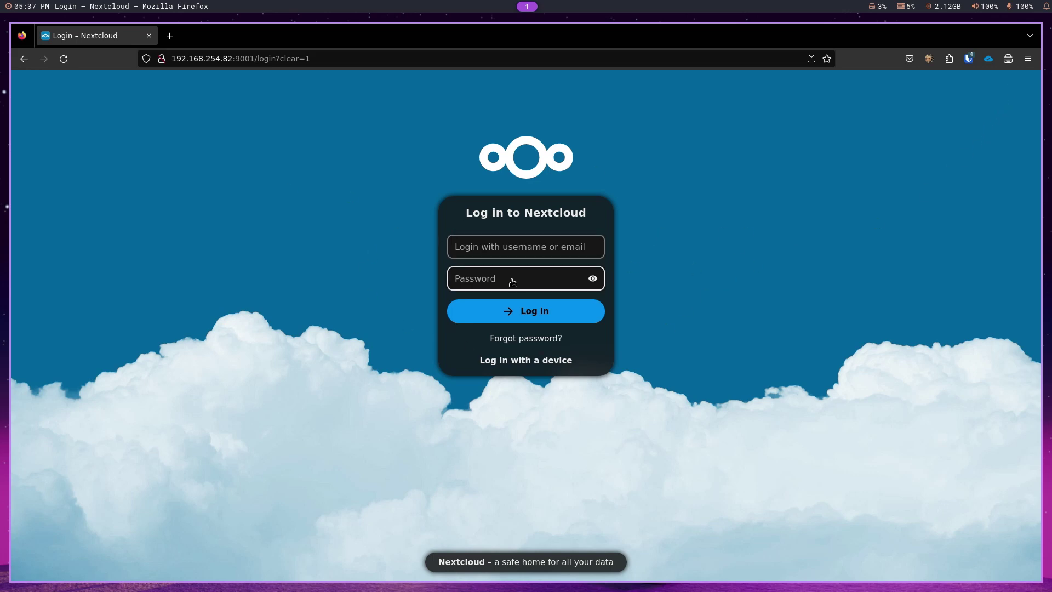
# Step: Sign in as the original user with a corrected password and open Bookmarks
pyautogui.click(509, 247)
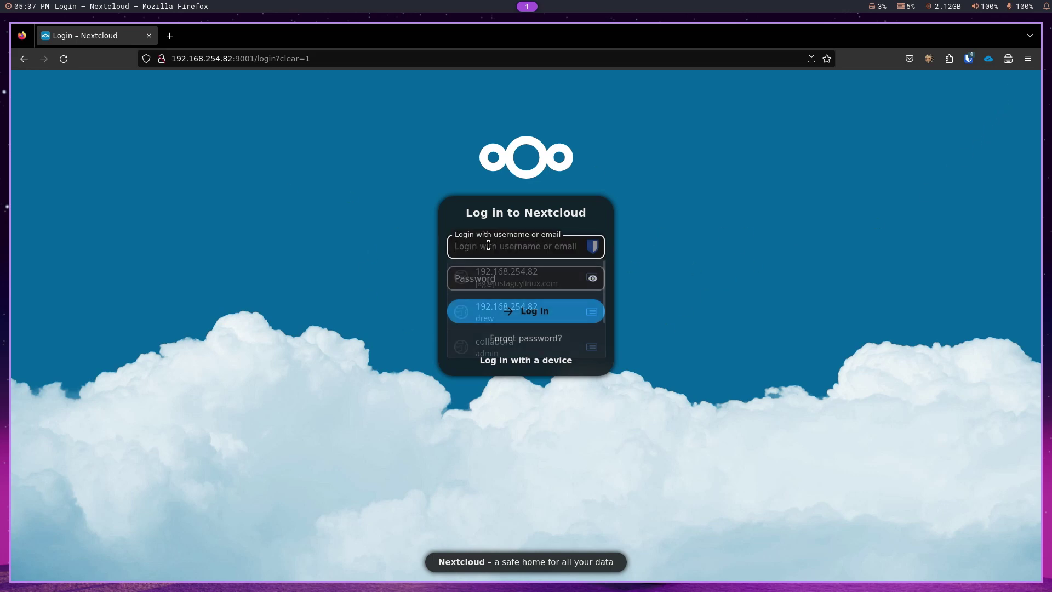
pyautogui.click(503, 307)
pyautogui.moveTo(554, 278); pyautogui.dragTo(407, 271)
pyautogui.write('•••••••••')
pyautogui.press('Return')
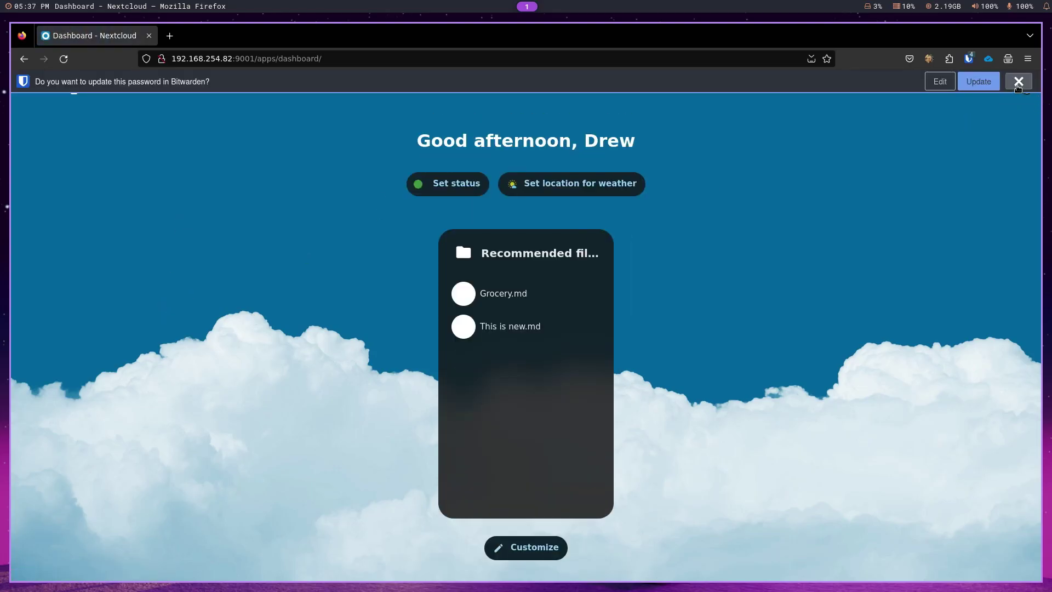
pyautogui.click(1019, 86)
pyautogui.click(211, 85)
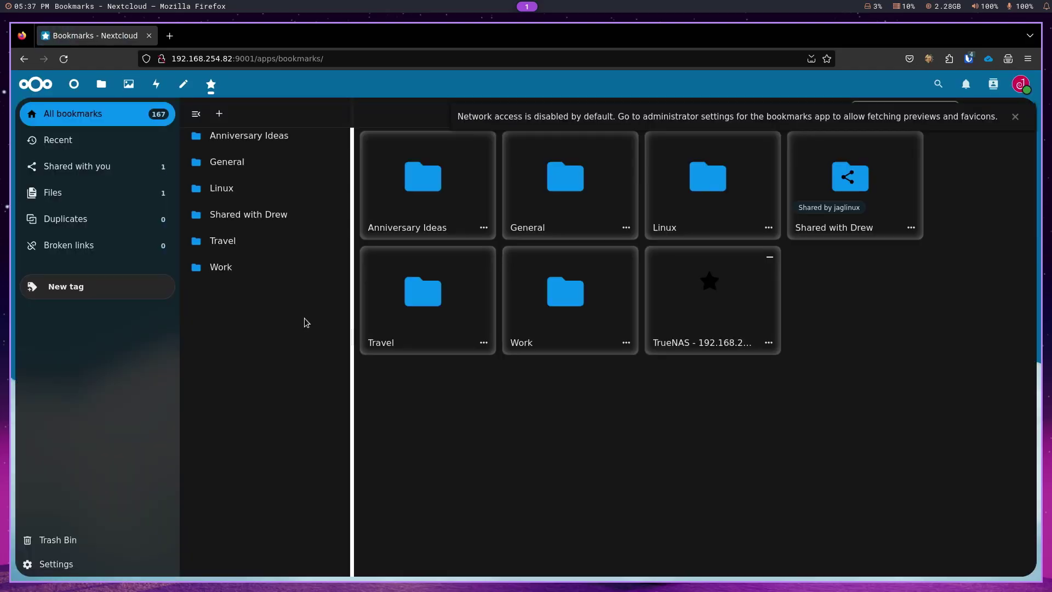
# Step: Check Shared with you, return to All bookmarks, then run a Floccus sync from the toolbar popup
pyautogui.click(90, 167)
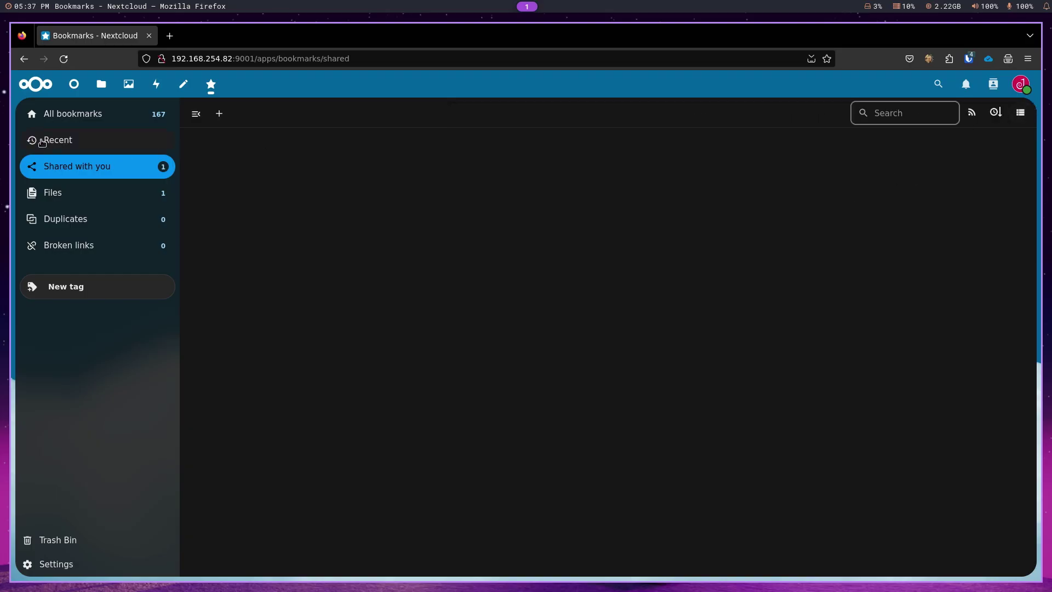
pyautogui.click(72, 115)
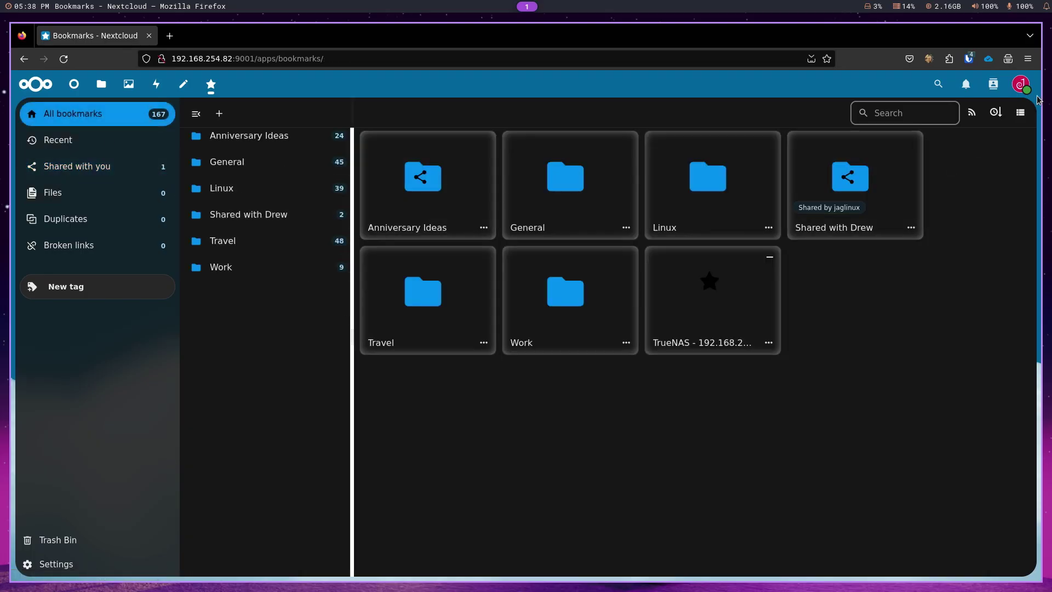
pyautogui.click(990, 56)
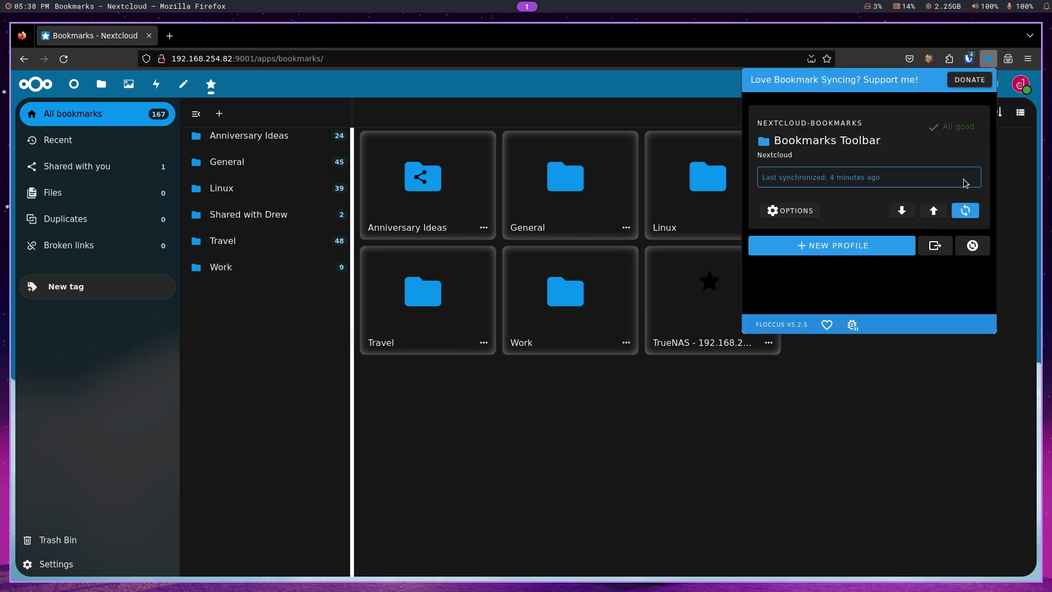
pyautogui.click(969, 214)
pyautogui.click(947, 439)
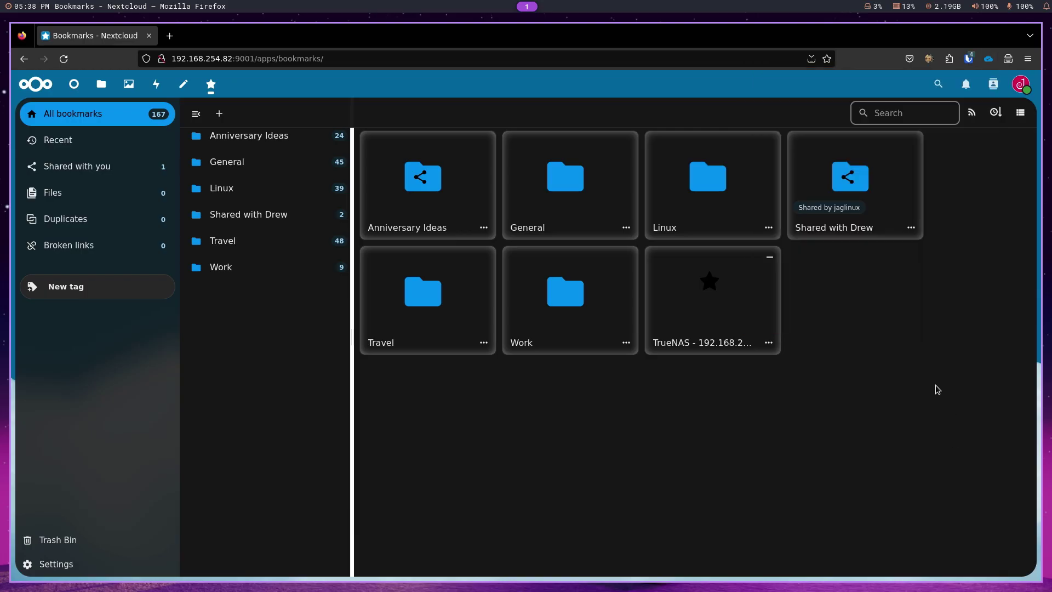
# Step: Replace the Nextcloud tab with a blank tab and open the Library via Manage bookmarks
pyautogui.click(168, 36)
pyautogui.click(148, 35)
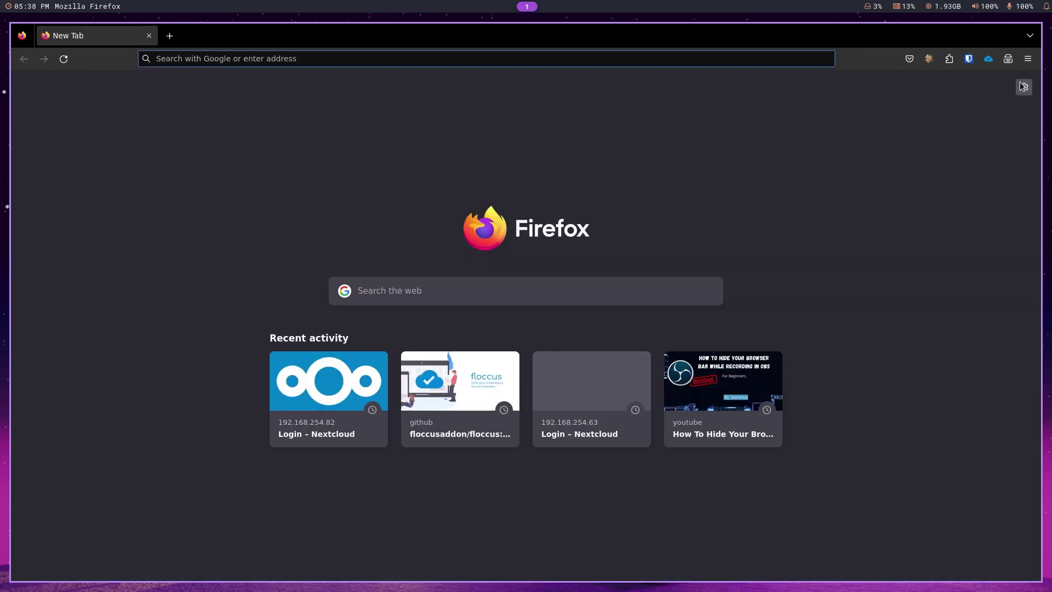
pyautogui.click(1028, 59)
pyautogui.click(933, 166)
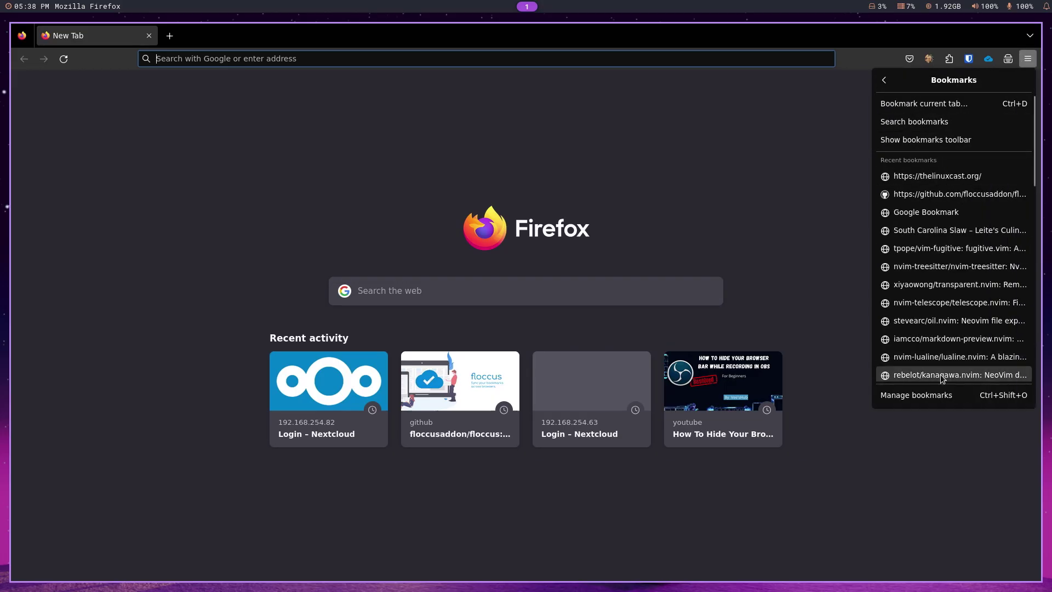
pyautogui.click(937, 394)
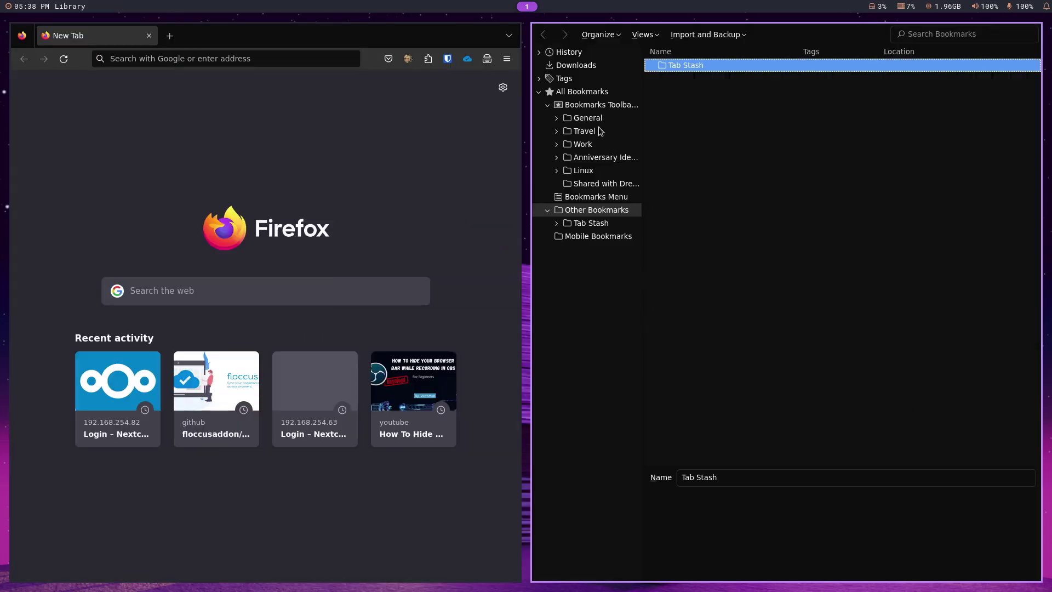
# Step: Select the shared-back folder in the Bookmarks Toolbar to list the floccus GitHub and thelinuxcast.org bookmarks
pyautogui.click(587, 188)
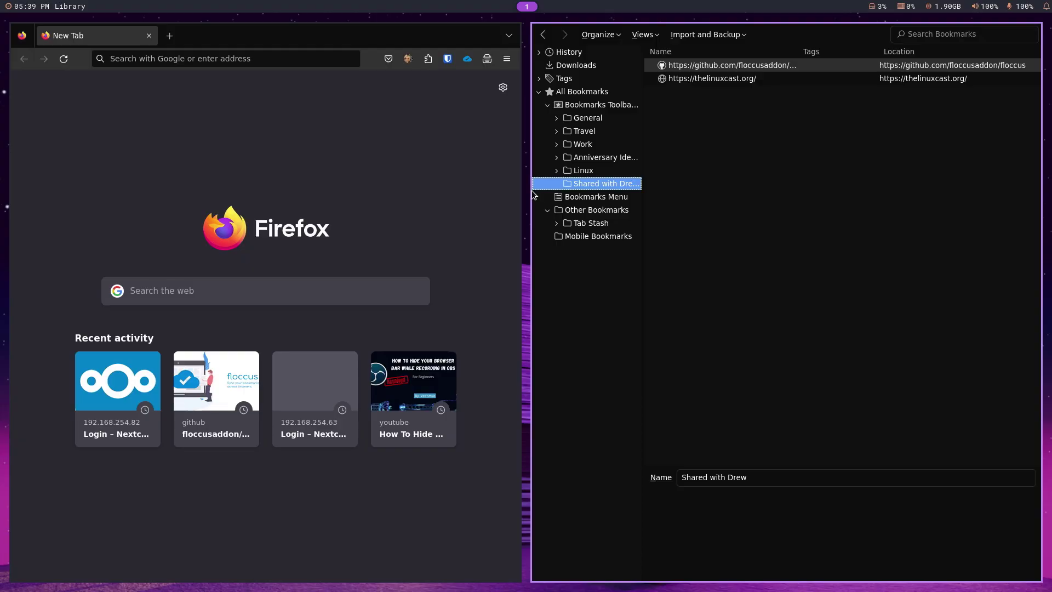
pyautogui.moveTo(515, 182)
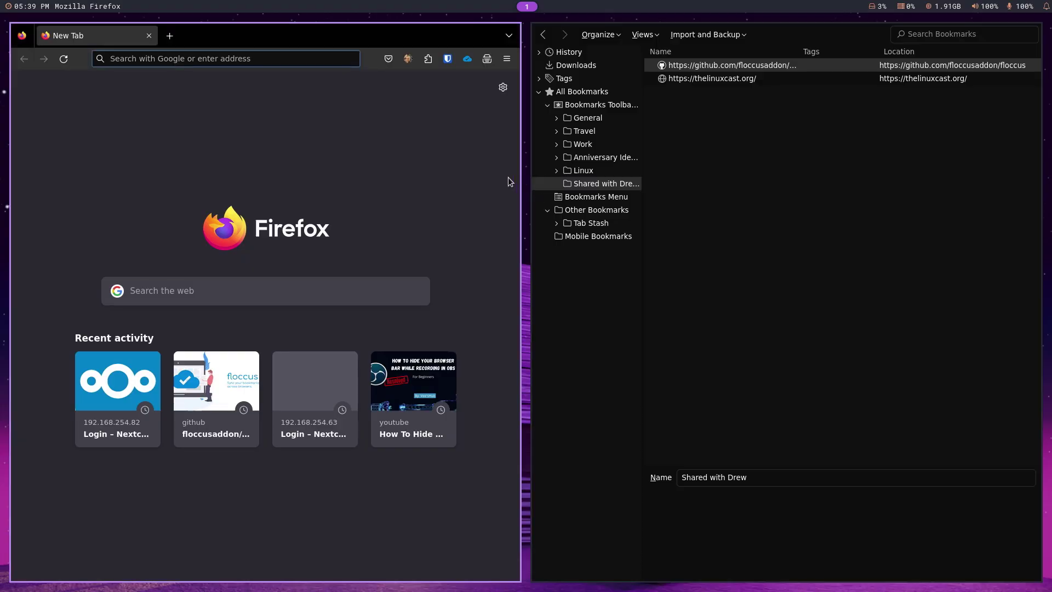